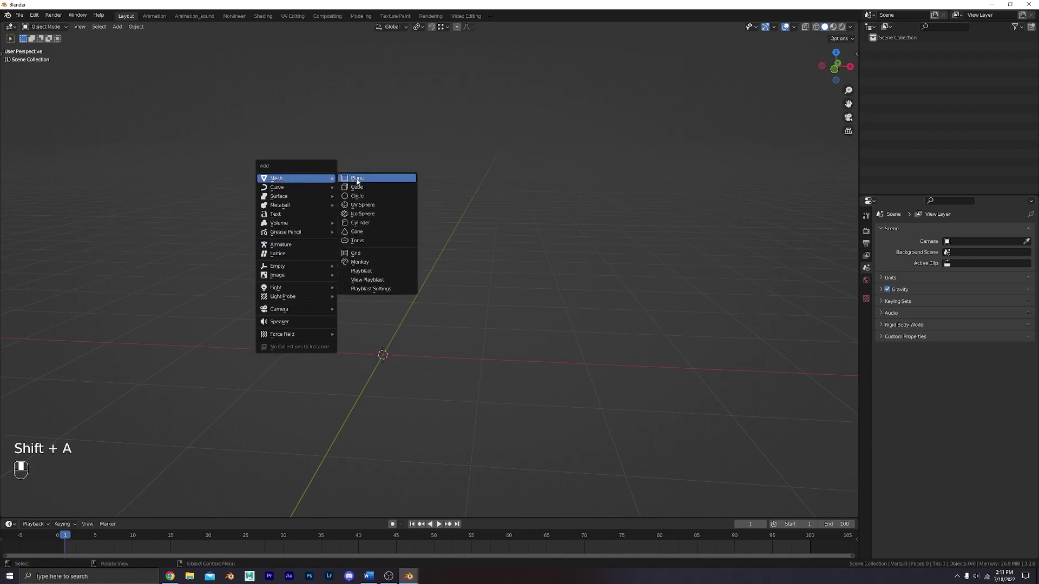
Add a cube and raise it above the grid
click(358, 186)
key(g)
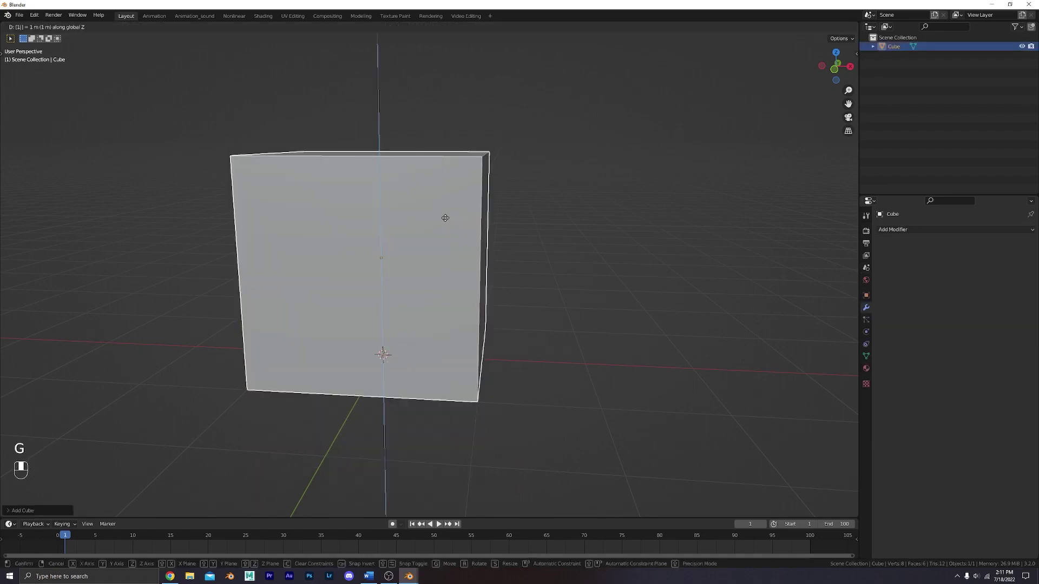
click(446, 218)
middle_drag(503, 226, 510, 236)
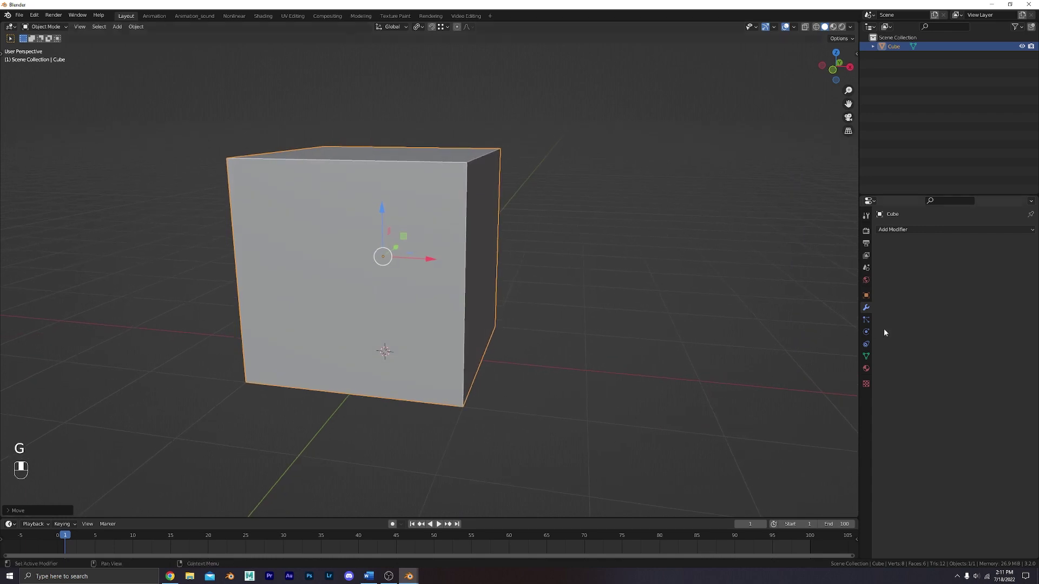
Add a Bevel modifier to the cube with 5 segments
click(919, 231)
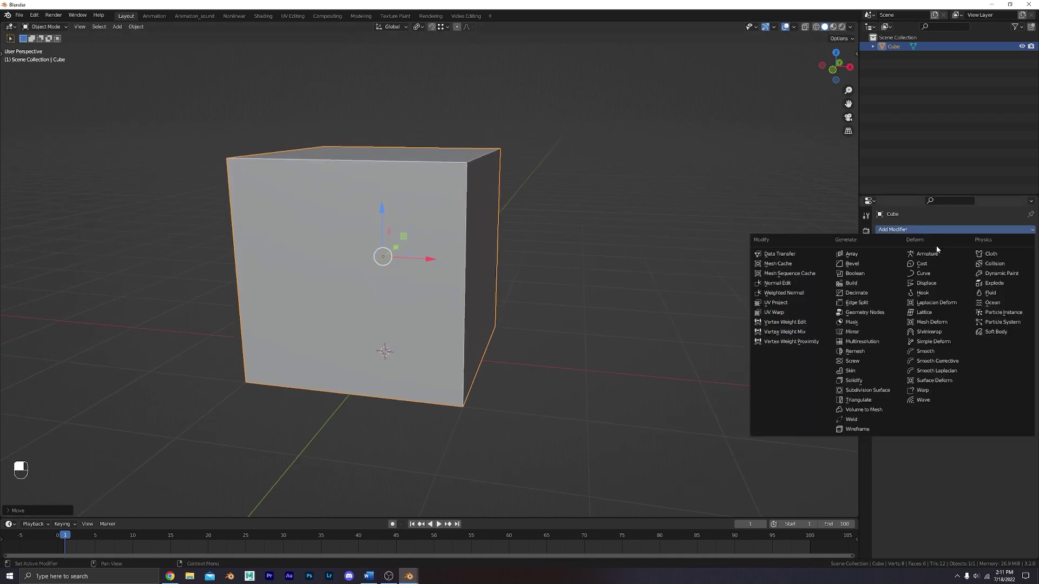
click(864, 264)
mouse_move(968, 288)
mouse_down()
mouse_move(995, 288)
mouse_move(974, 275)
mouse_up()
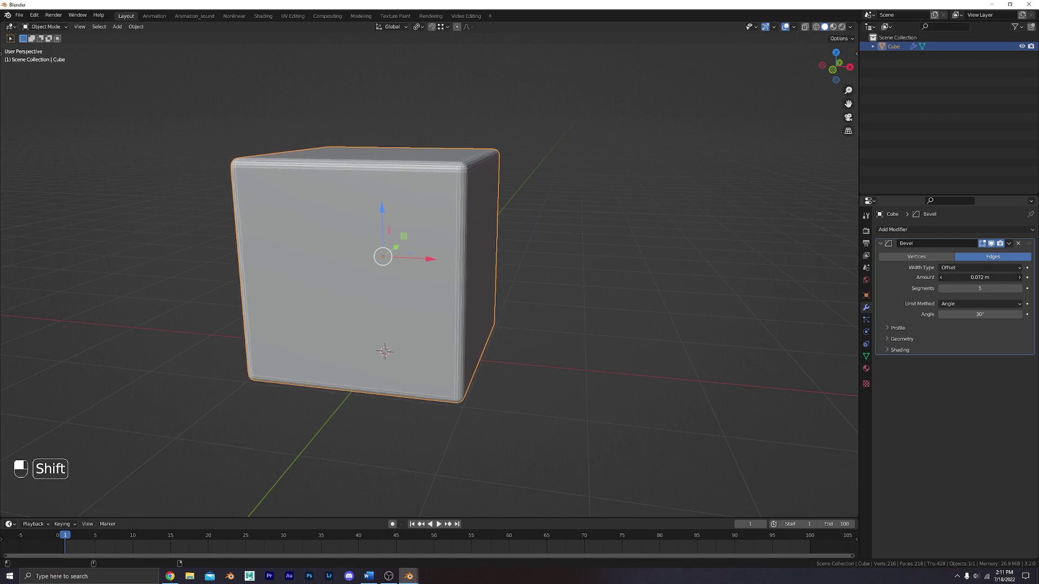
Shade the cube smooth, deselect it and orbit closer to the rounded edges
right_click(424, 174)
click(424, 175)
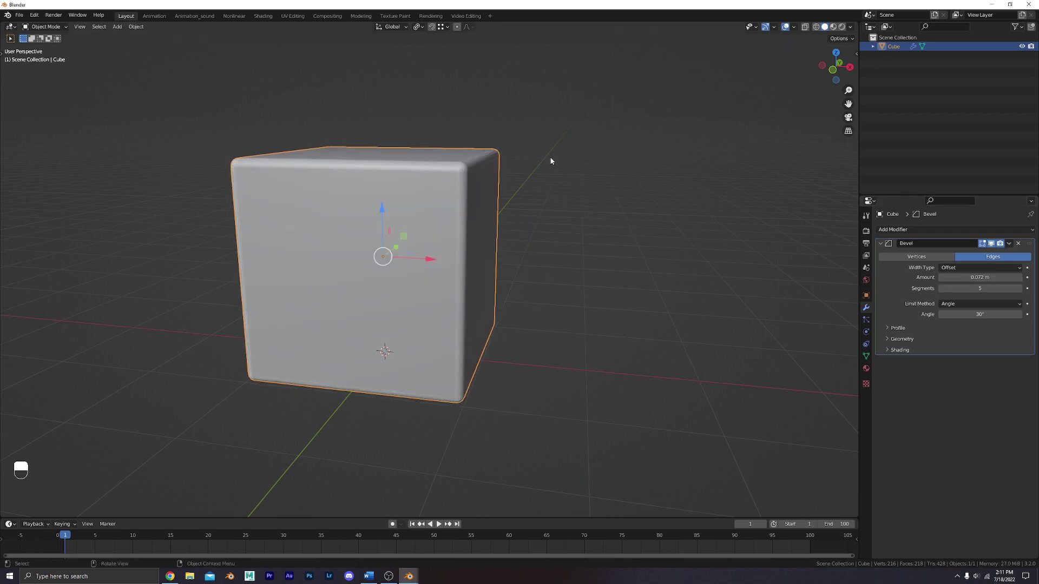
click(552, 160)
scroll(396, 188, up, 3)
mouse_move(450, 201)
middle_down()
mouse_move(507, 208)
mouse_move(429, 220)
middle_up()
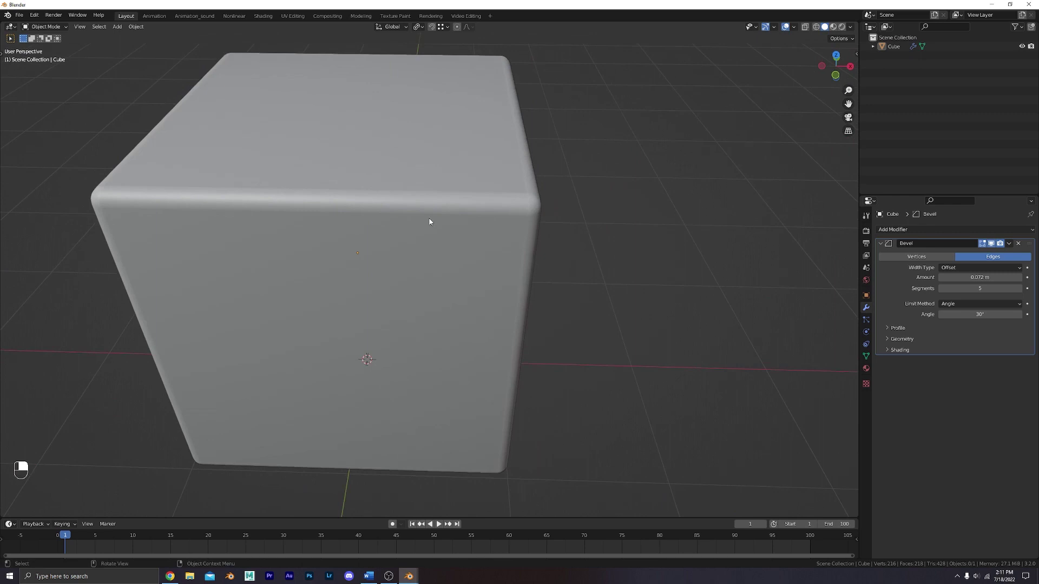
Add an armature at the cube's centre
key(shift+a)
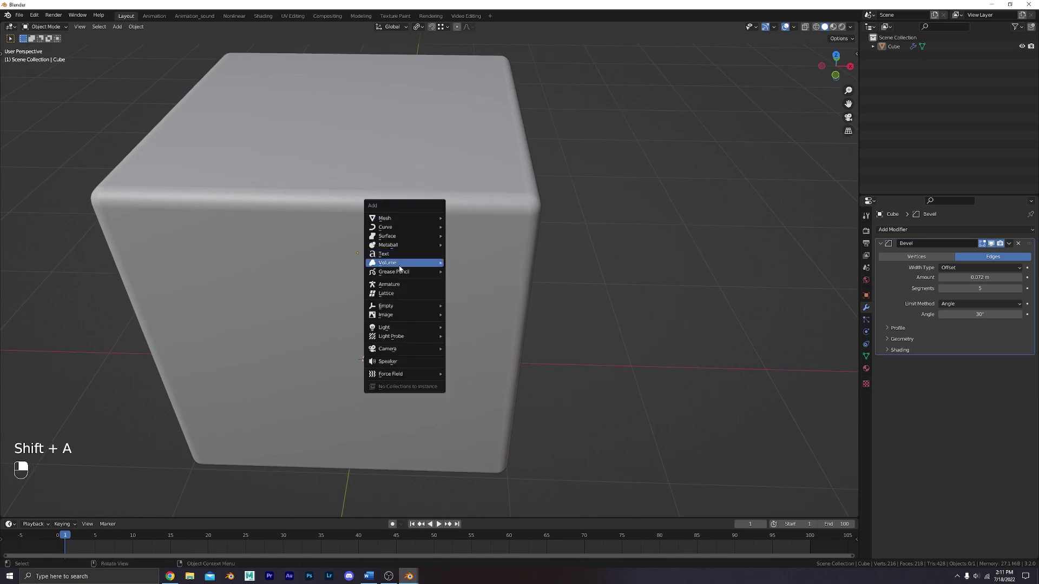
click(396, 284)
scroll(540, 335, down, 3)
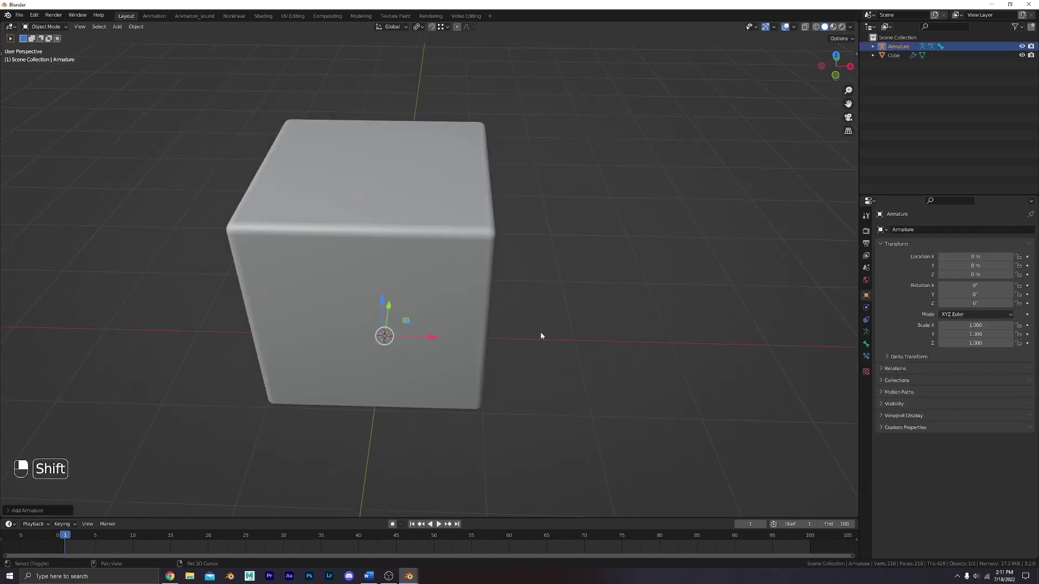
key(shift+z)
key(shift+z)
Enable In Front in the armature's Viewport Display so the bone shows through the cube
click(865, 333)
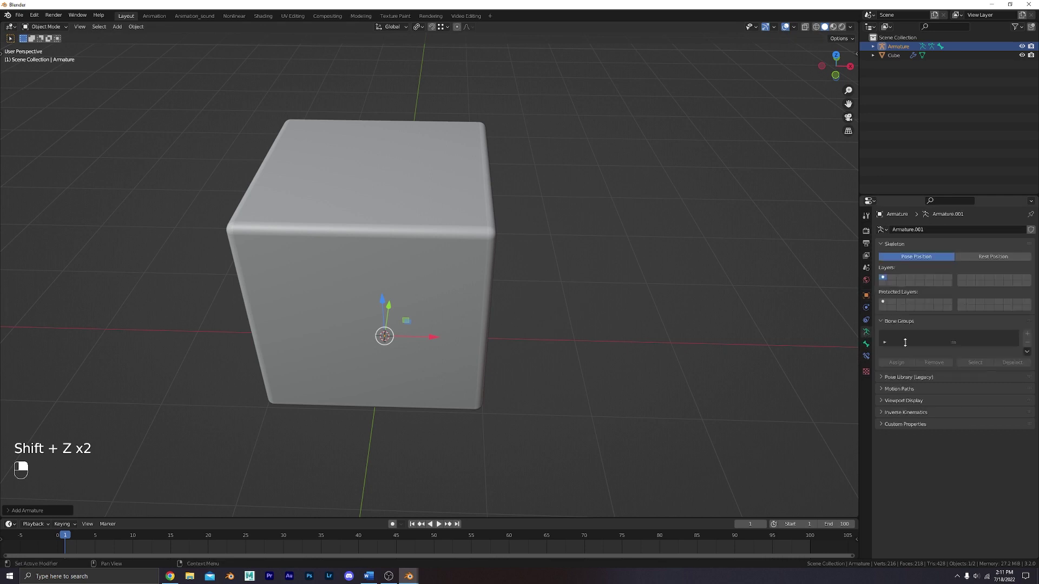
click(890, 401)
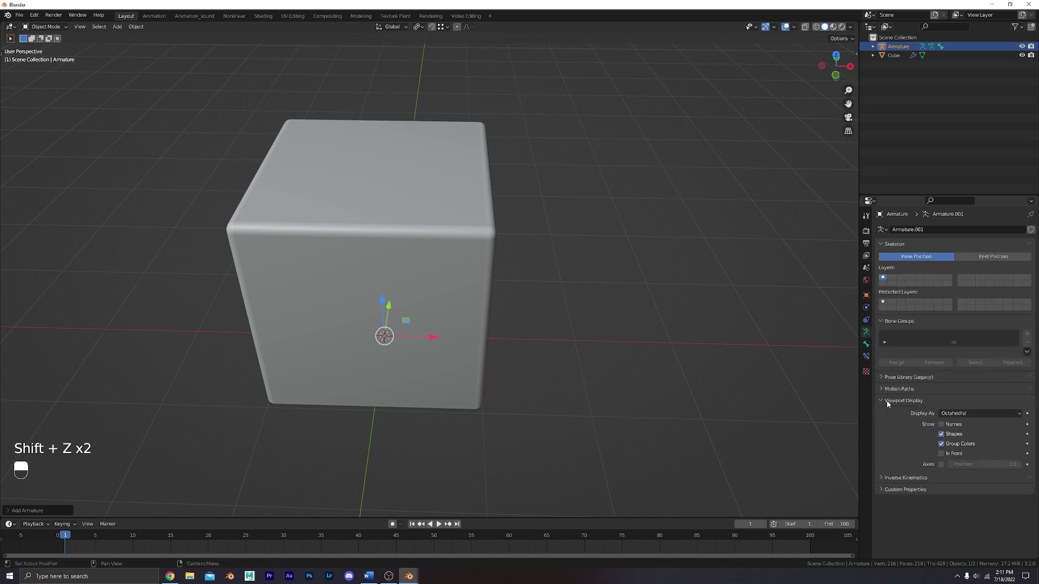
click(941, 453)
mouse_move(427, 336)
middle_down()
mouse_move(448, 338)
mouse_move(427, 305)
middle_up()
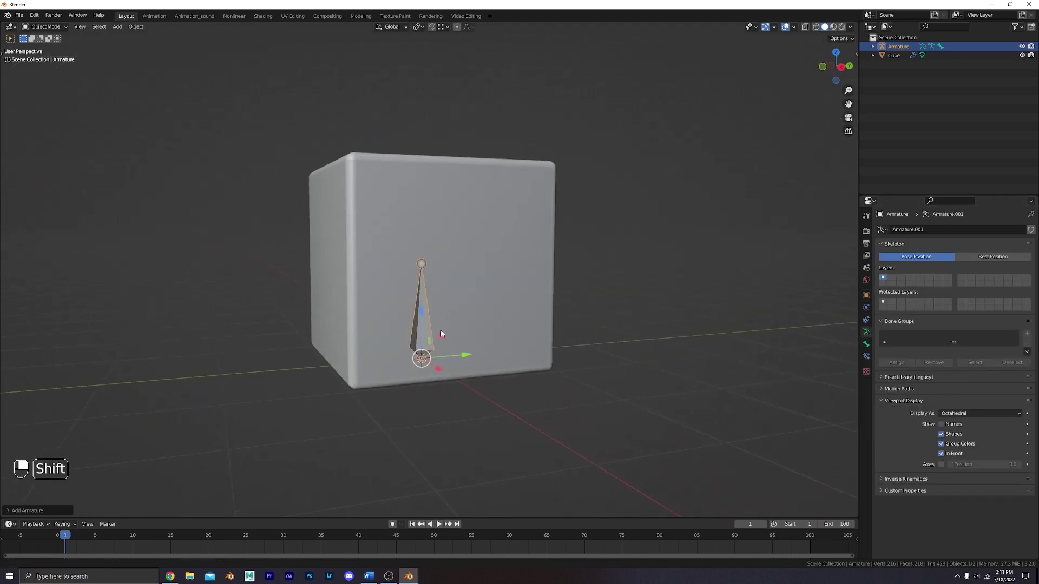
key(KP_1)
In Edit Mode, move the bone's tip up to the cube's top edge
key(Tab)
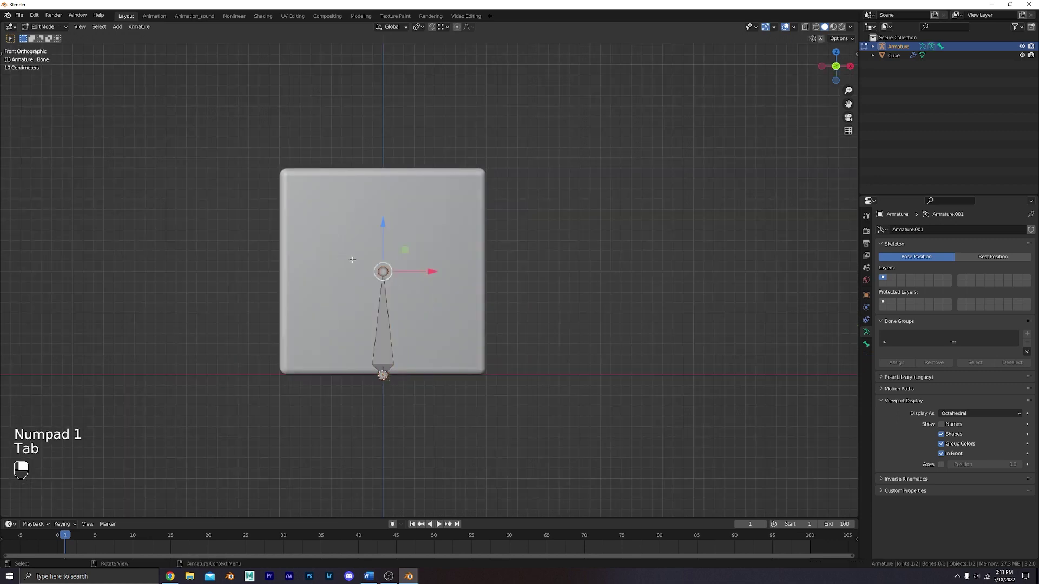
drag(380, 236, 513, 220)
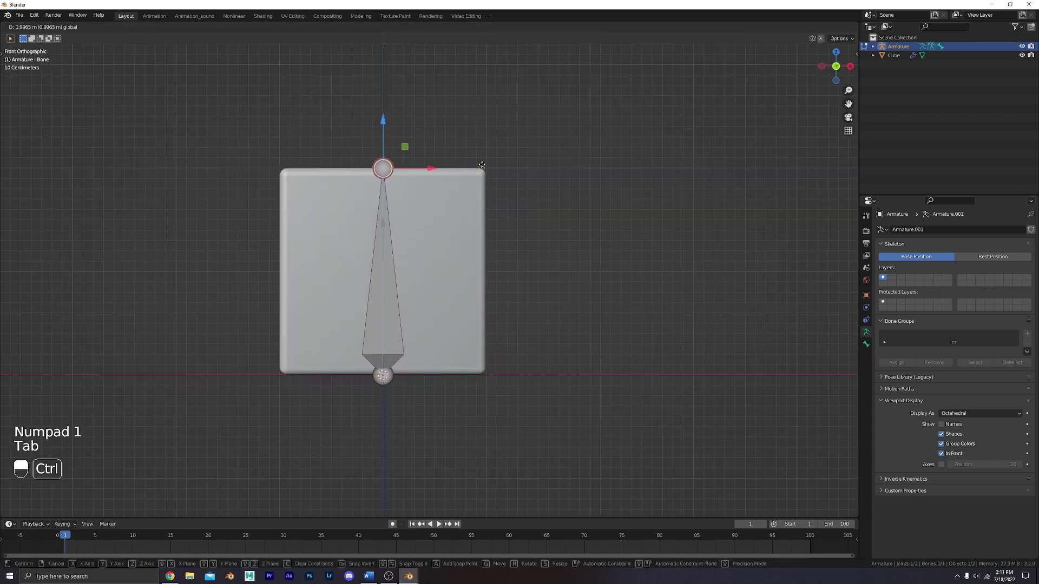
middle_drag(514, 220, 449, 257)
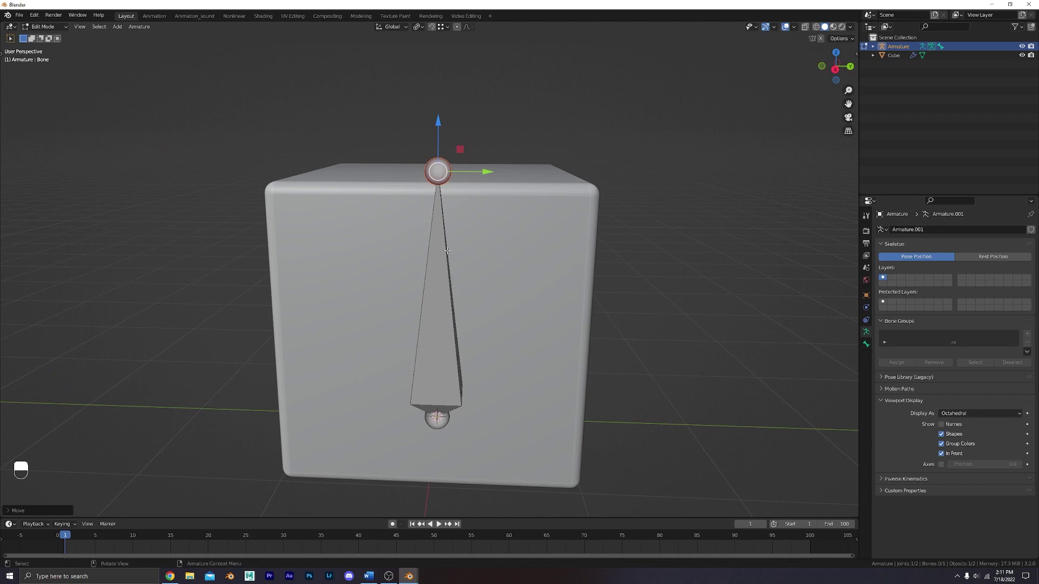
Rename the bone 'def' in Bone properties
click(448, 256)
click(867, 344)
text(def)
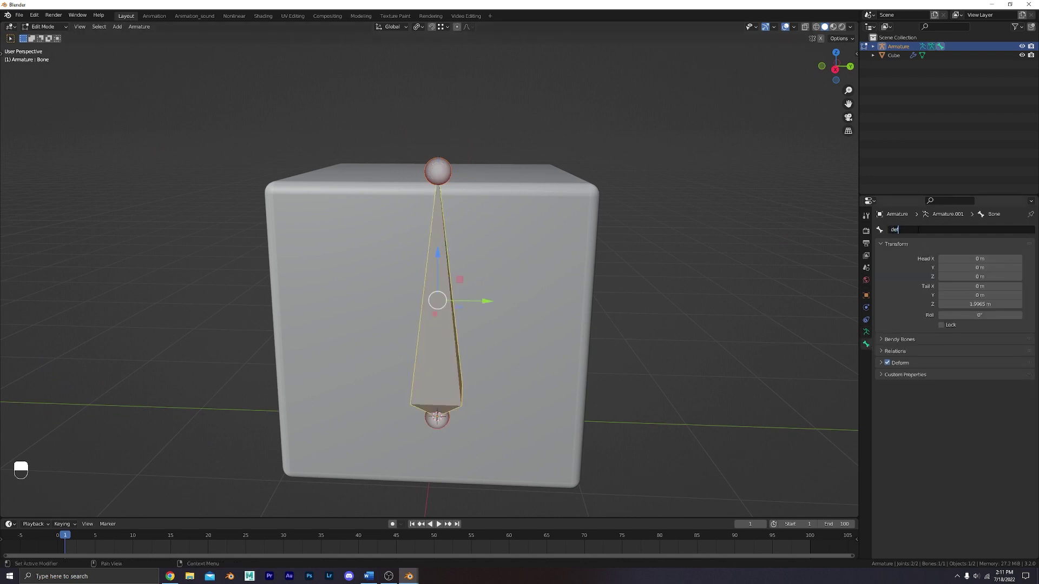
key(Return)
mouse_move(460, 255)
middle_down()
mouse_move(396, 258)
mouse_move(427, 162)
middle_up()
Parent the cube to the armature with Empty Groups
key(ctrl+Tab)
click(393, 262)
shift+click(428, 163)
key(ctrl+p)
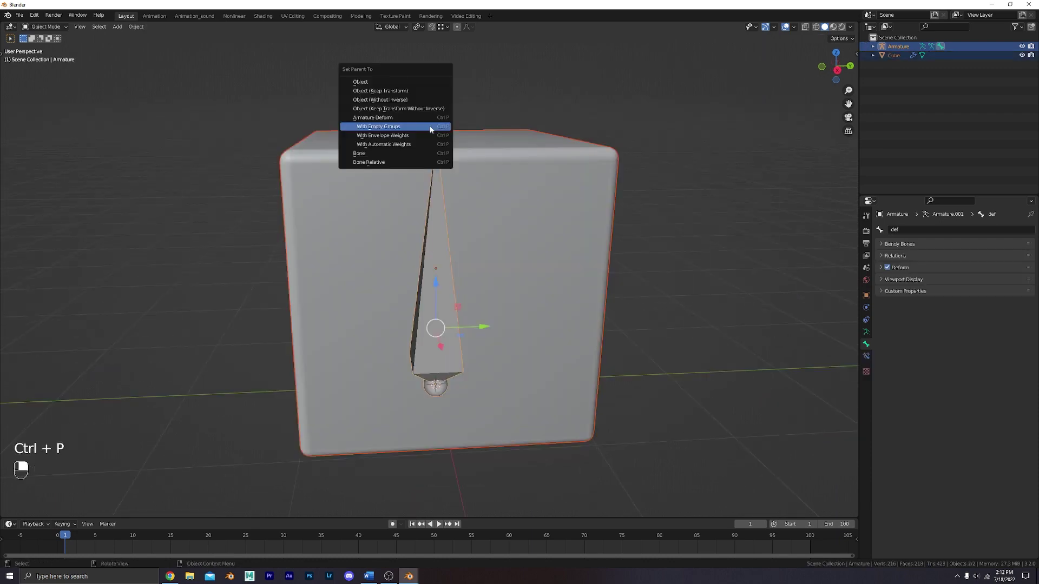
click(431, 129)
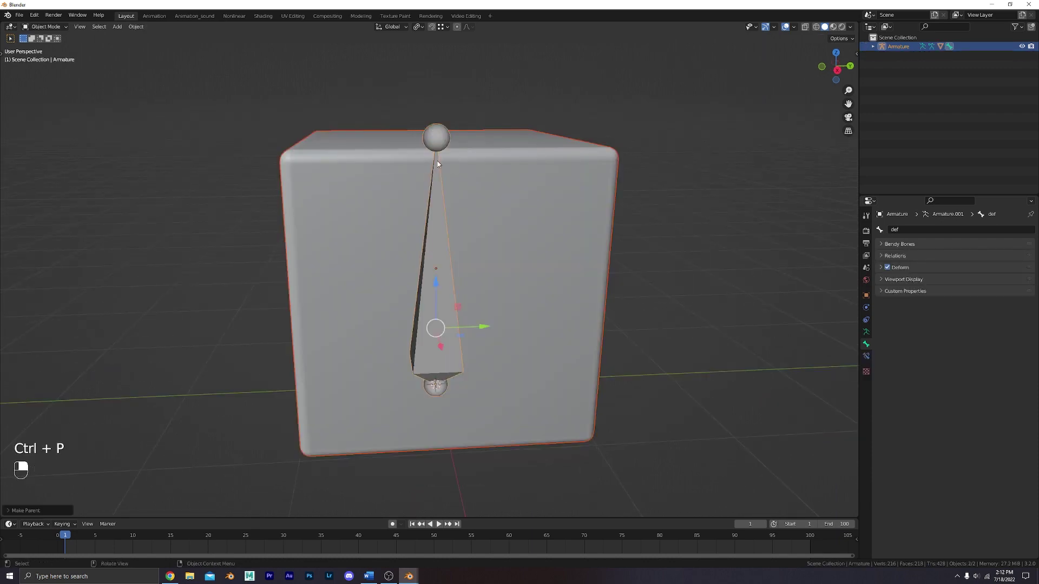
Assign all cube vertices to the def vertex group, then put the armature in Pose Mode
click(505, 173)
key(Tab)
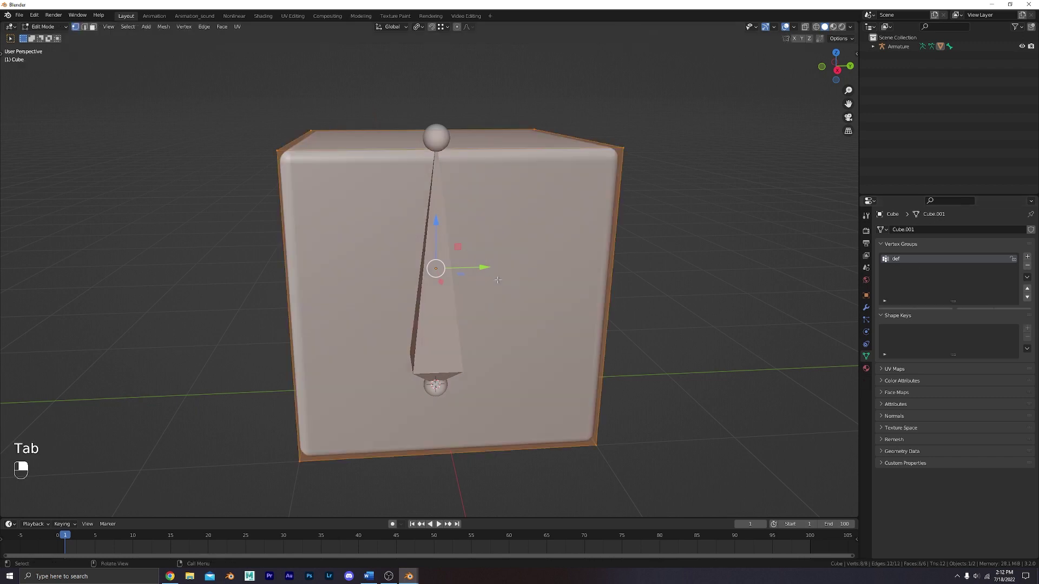
key(a)
click(896, 313)
key(Tab)
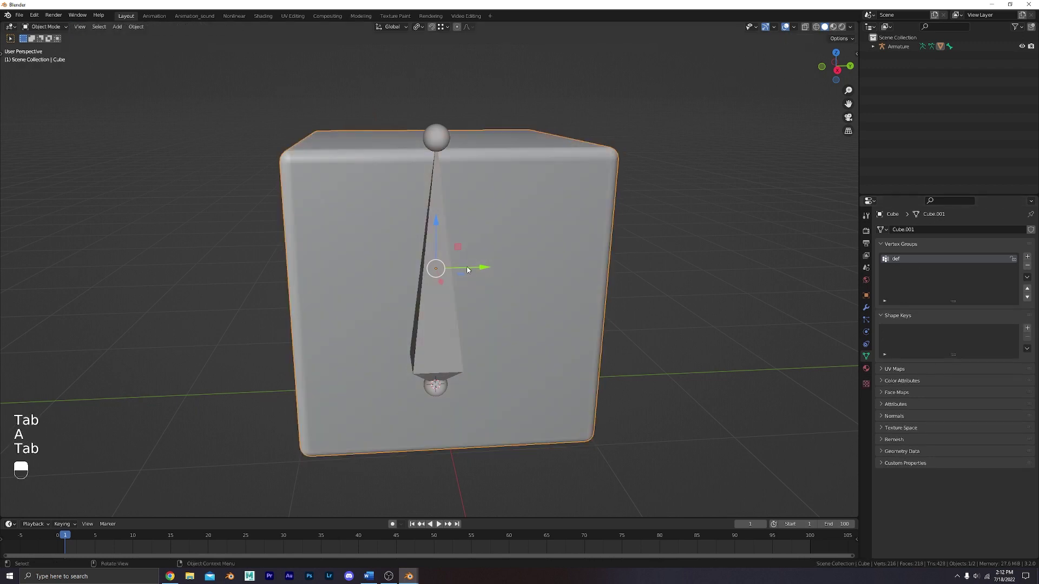
click(441, 189)
key(ctrl+Tab)
Test-rotate the def bone to confirm the cube tilts, then cancel
key(g)
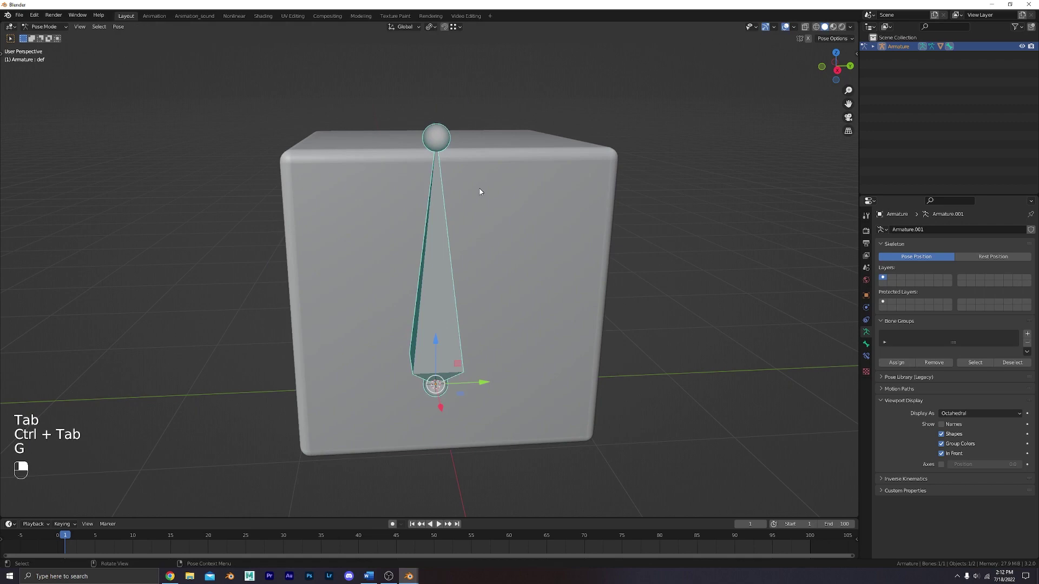
key(r)
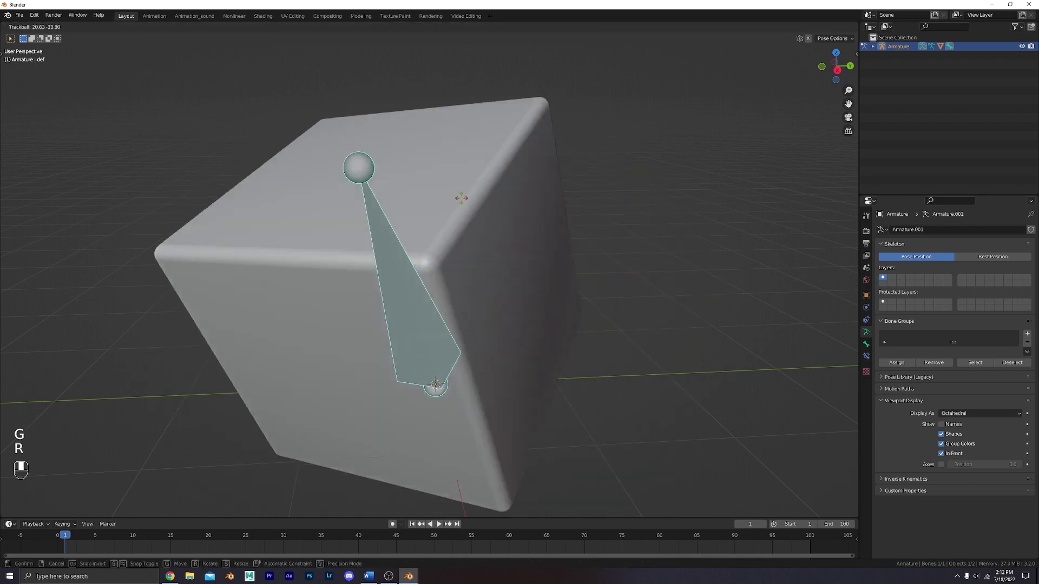
right_click(454, 222)
In the right-side view, enter armature Edit Mode and select def's top joint
key(KP_3)
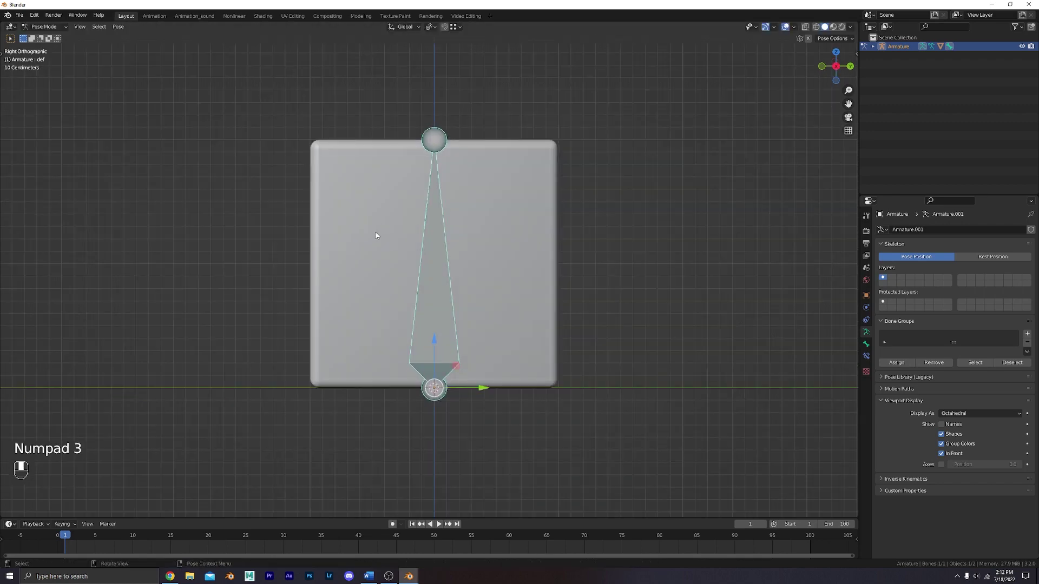
key(Tab)
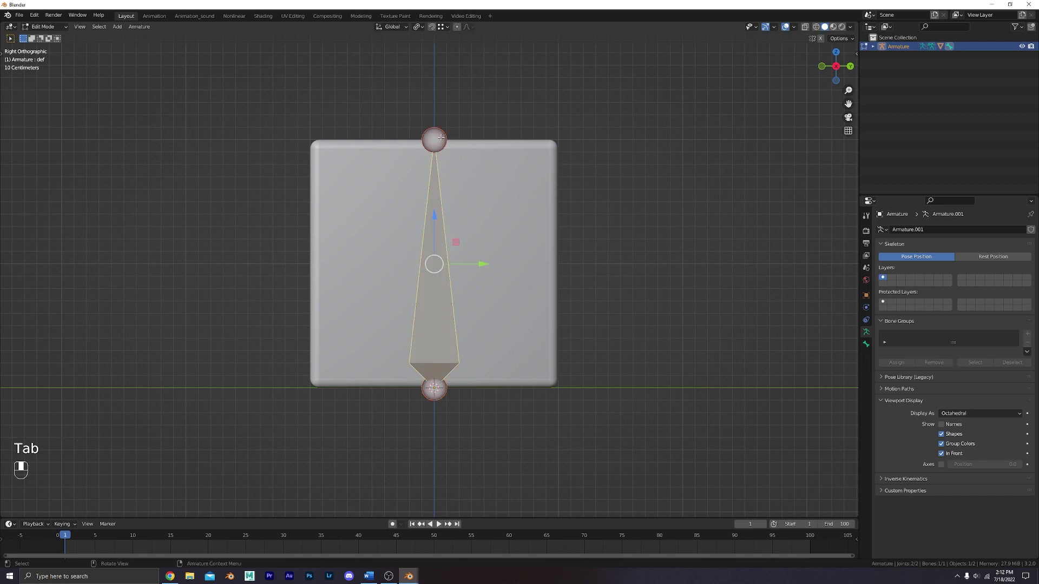
click(453, 141)
shift+middle_drag(455, 146, 468, 136)
scroll(475, 245, up, 1)
shift+middle_drag(475, 245, 422, 294)
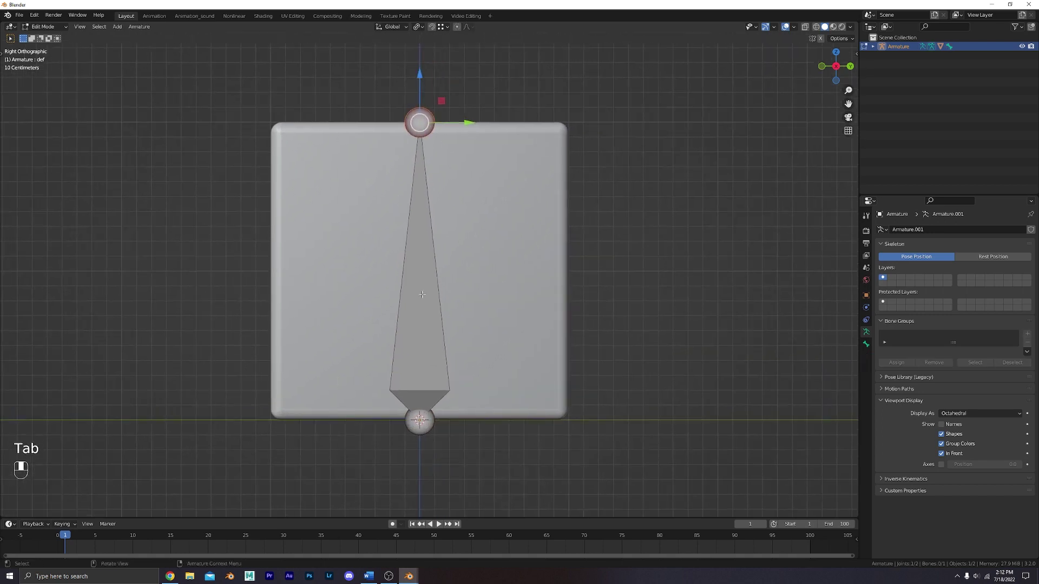
Extrude small sideways bones from def's top and bottom joints
key(e)
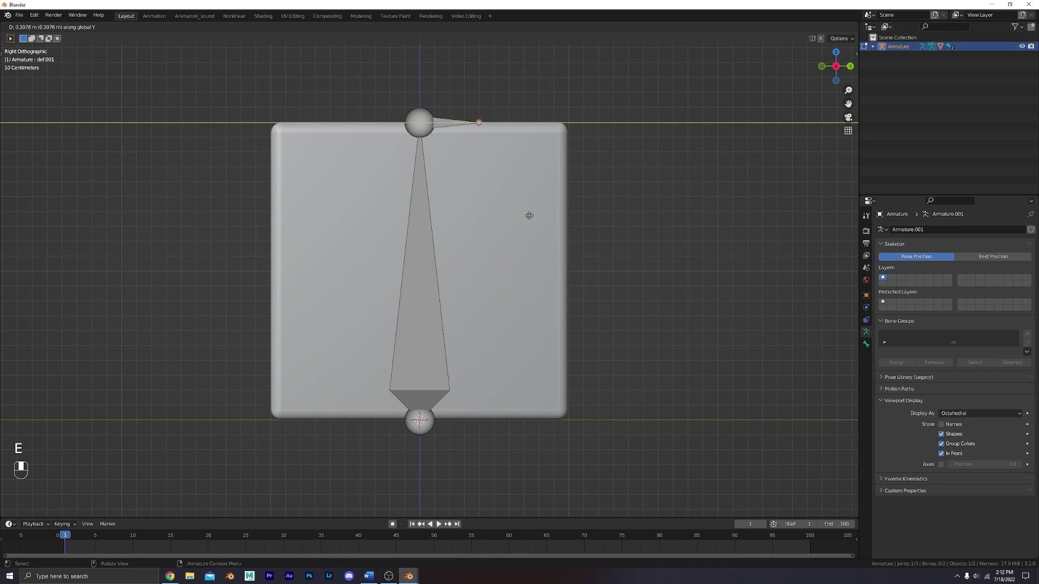
click(529, 216)
click(412, 421)
key(e)
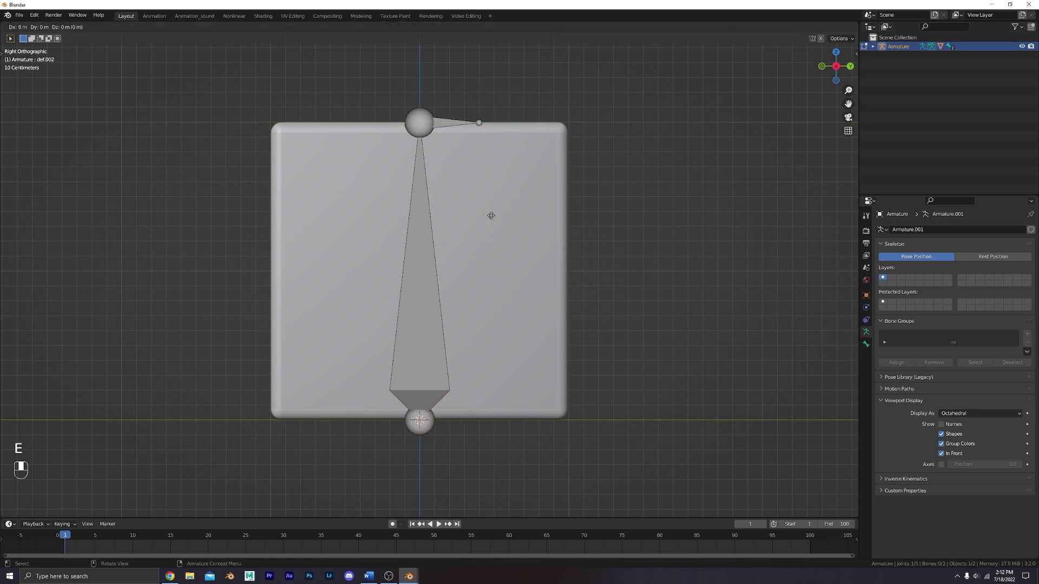
click(476, 420)
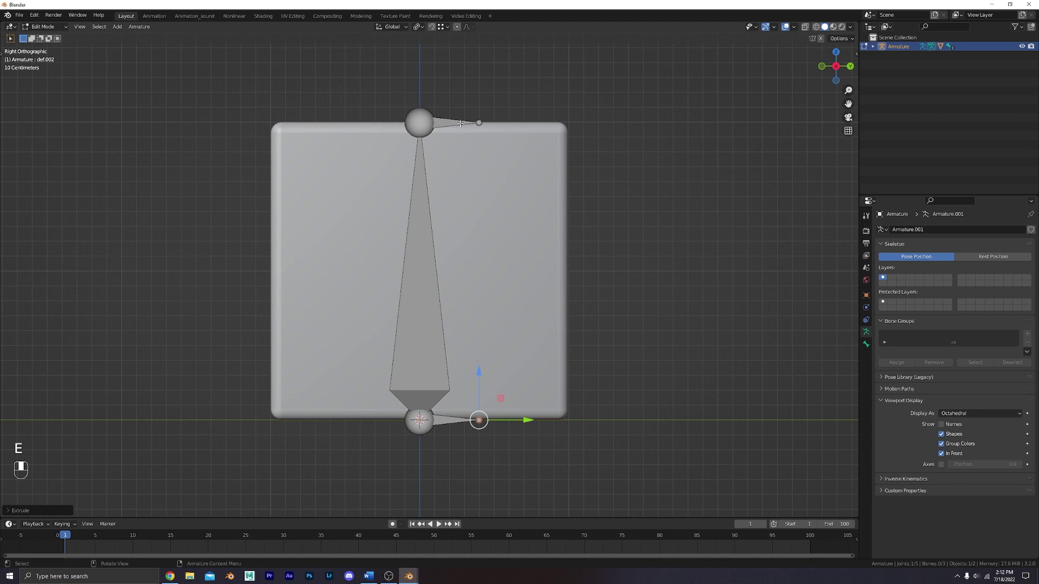
Clear the parent of both new side bones
click(454, 123)
shift+click(463, 419)
key(alt+p)
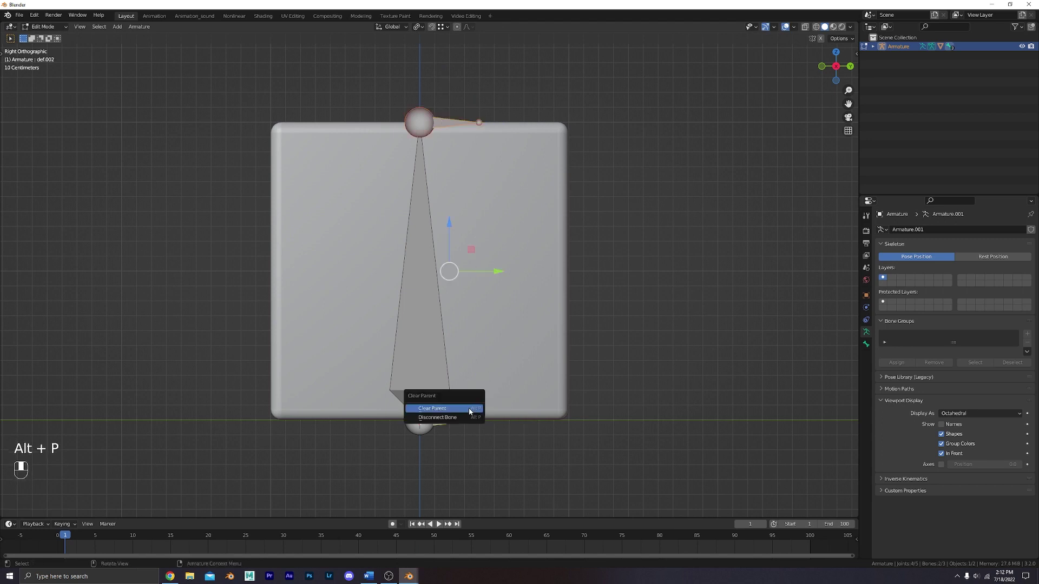
click(469, 411)
In Pose Mode, rename the top bone Top_tgt and select the bottom bone
key(Tab)
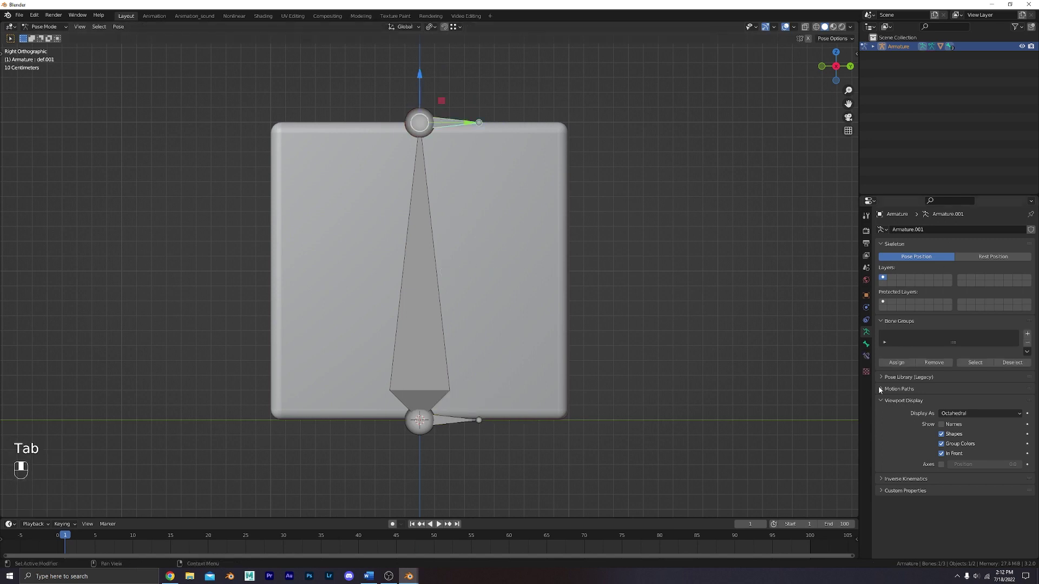
click(866, 344)
click(932, 230)
text(Top_tgt)
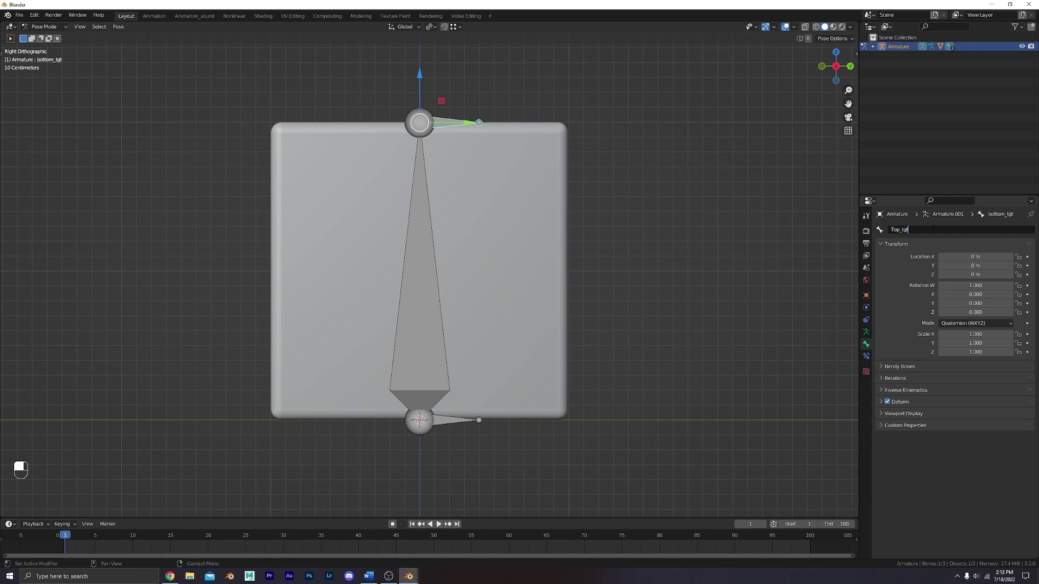
key(Return)
click(463, 424)
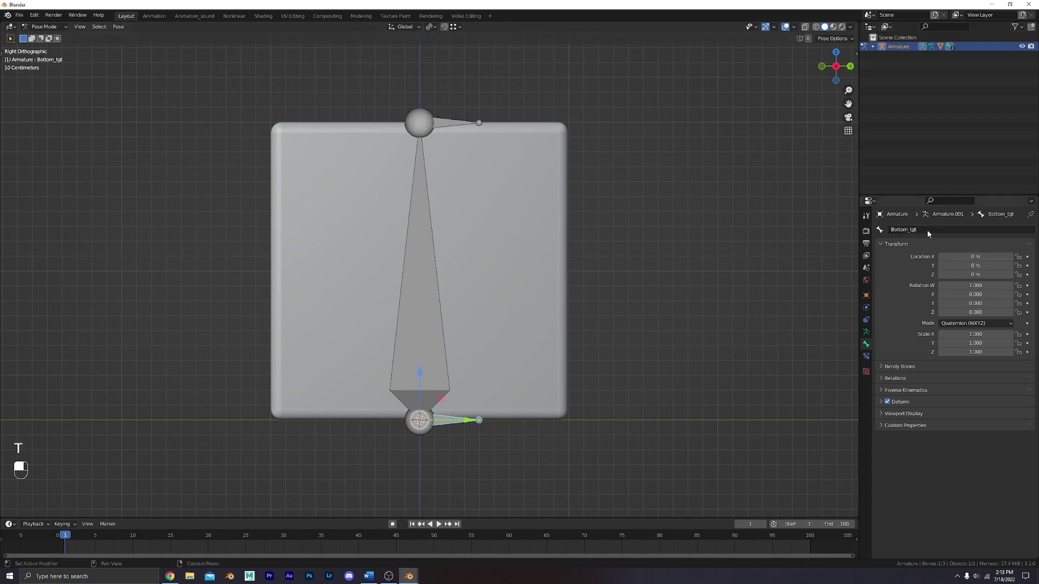
Give def a Child Of constraint targeting Armature bone Bottom_tgt
click(422, 368)
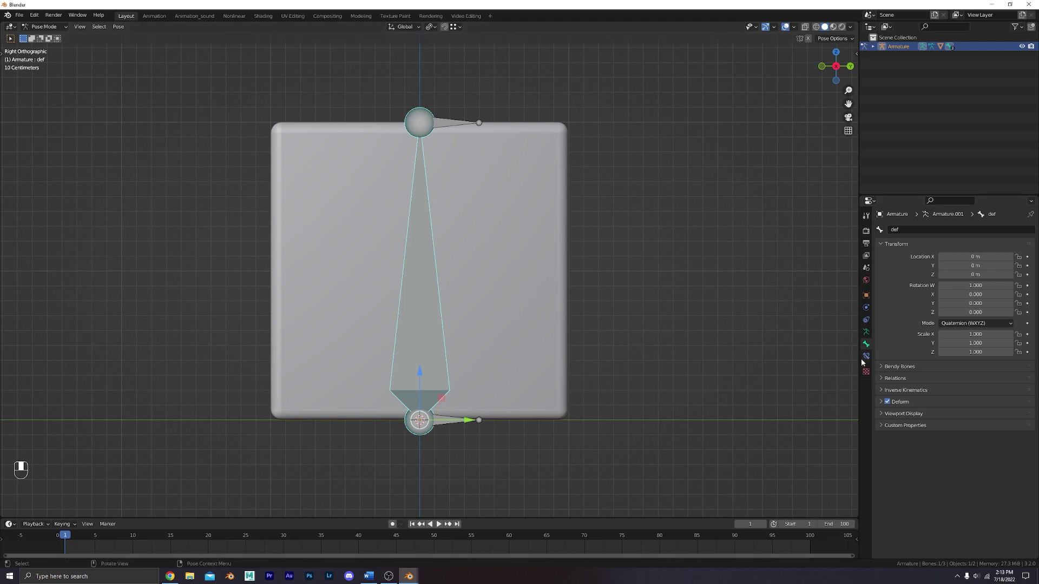
click(865, 356)
click(947, 232)
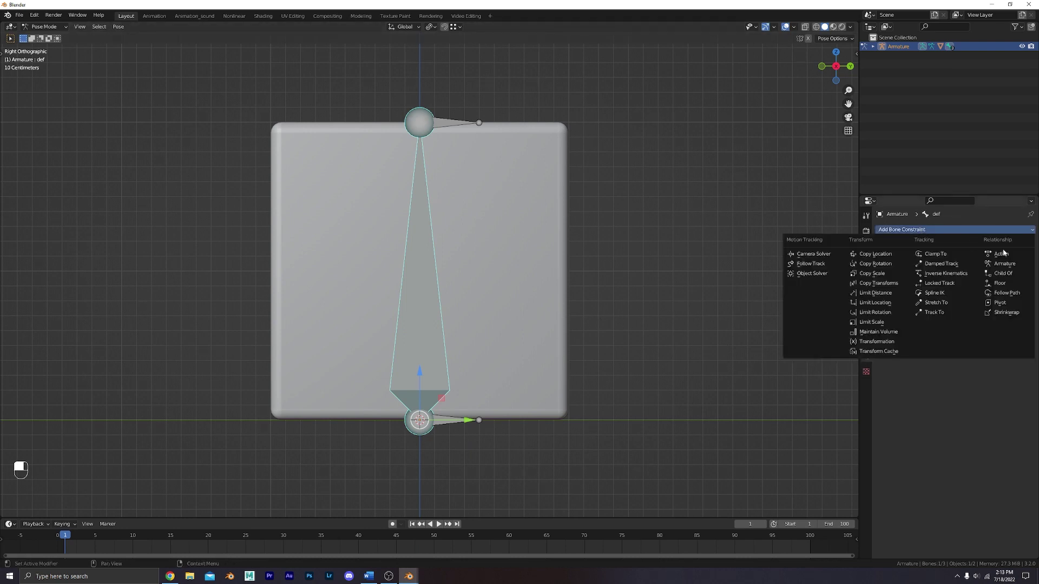
click(1004, 273)
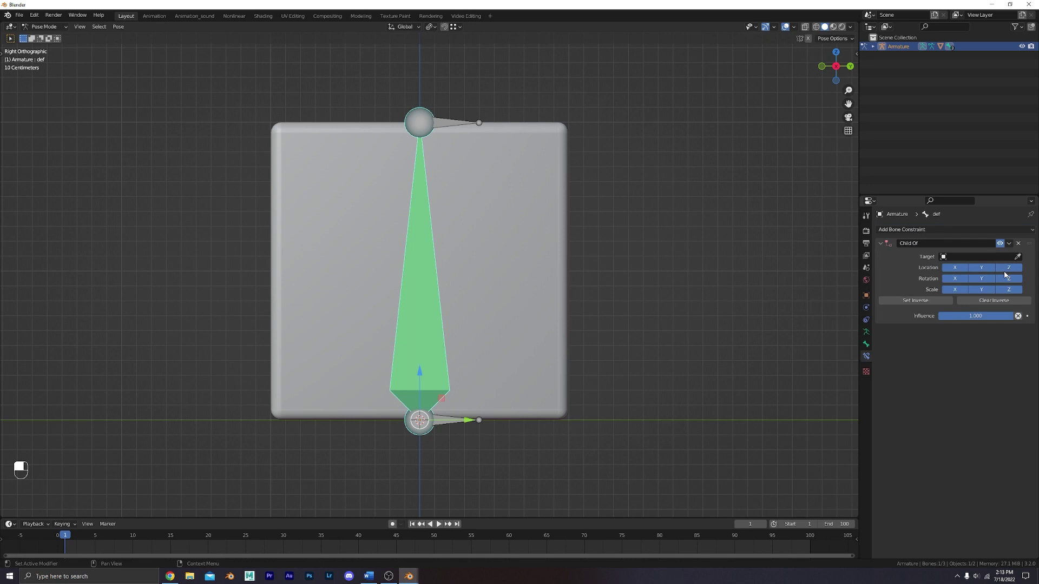
click(1007, 256)
click(963, 269)
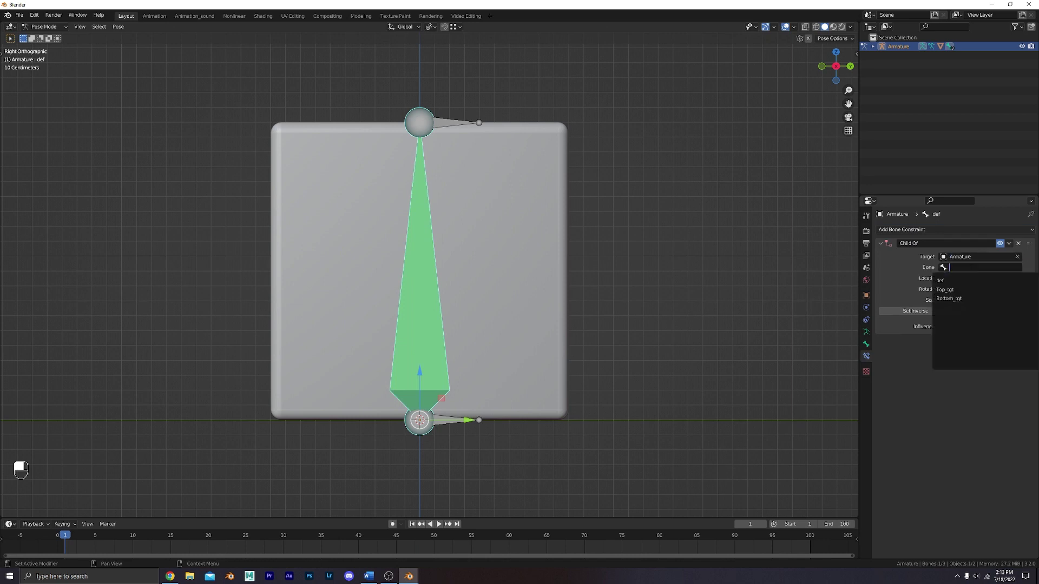
click(962, 299)
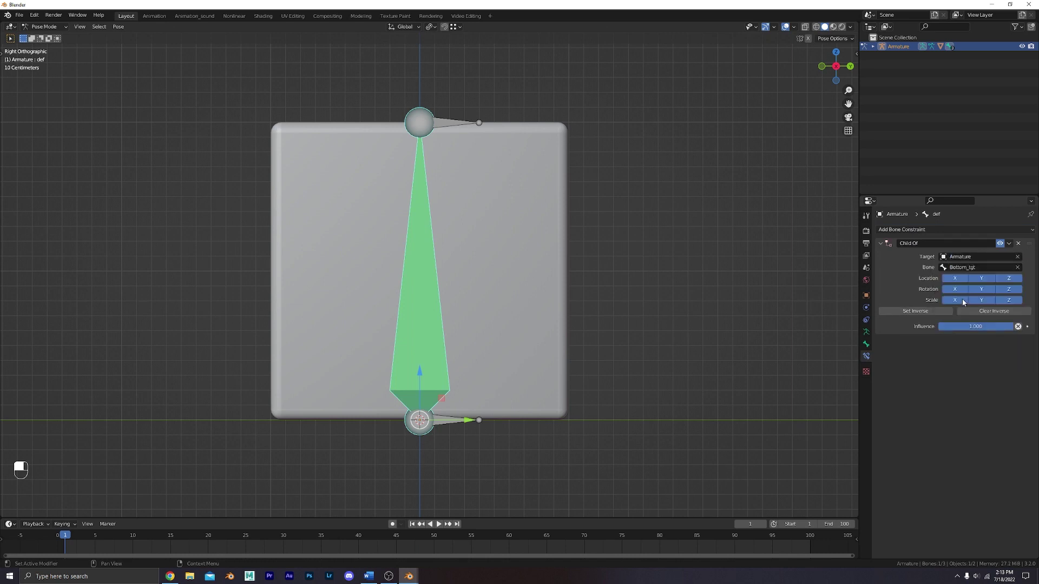
Test-move Bottom_tgt to check def follows, then cancel
click(469, 420)
key(g)
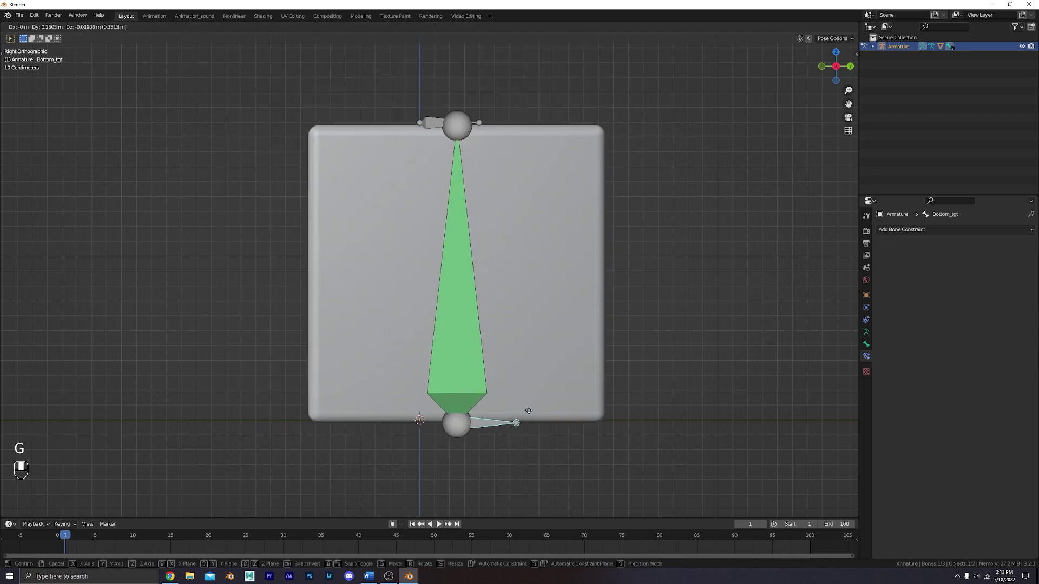
right_click(458, 469)
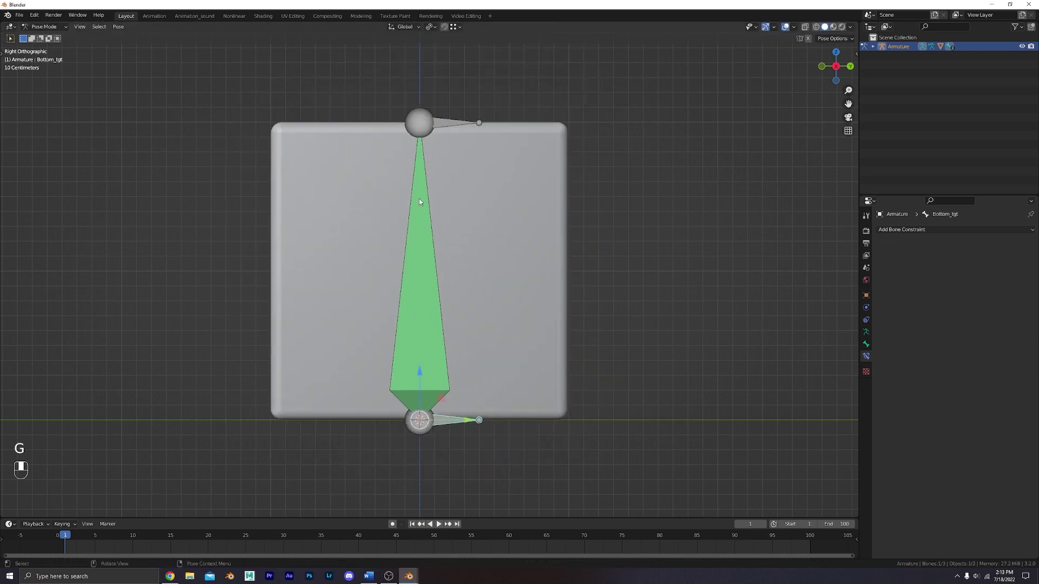
click(444, 125)
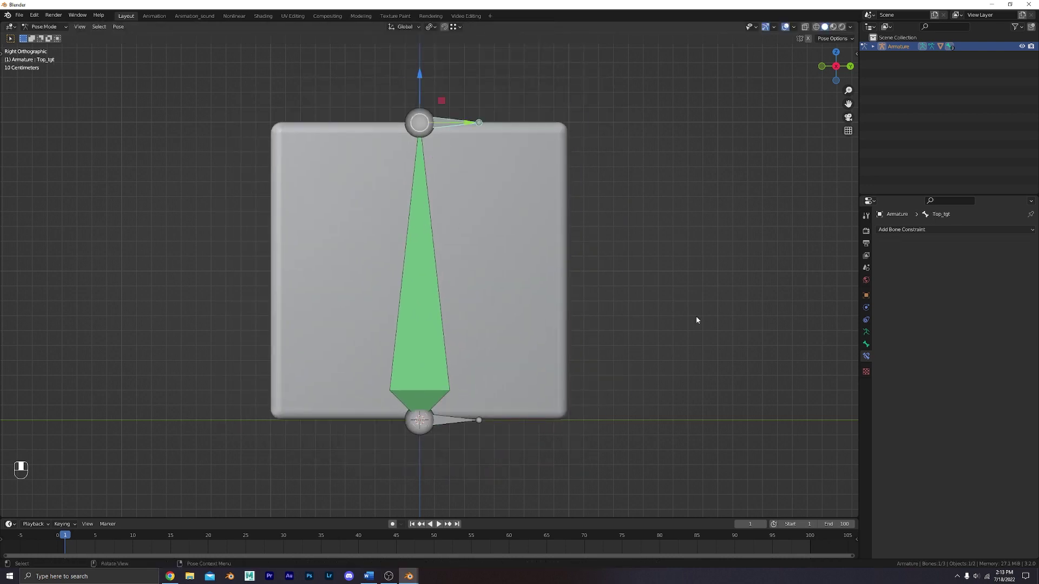
Add a Stretch To constraint on def targeting Armature bone Top_tgt
click(442, 284)
click(955, 230)
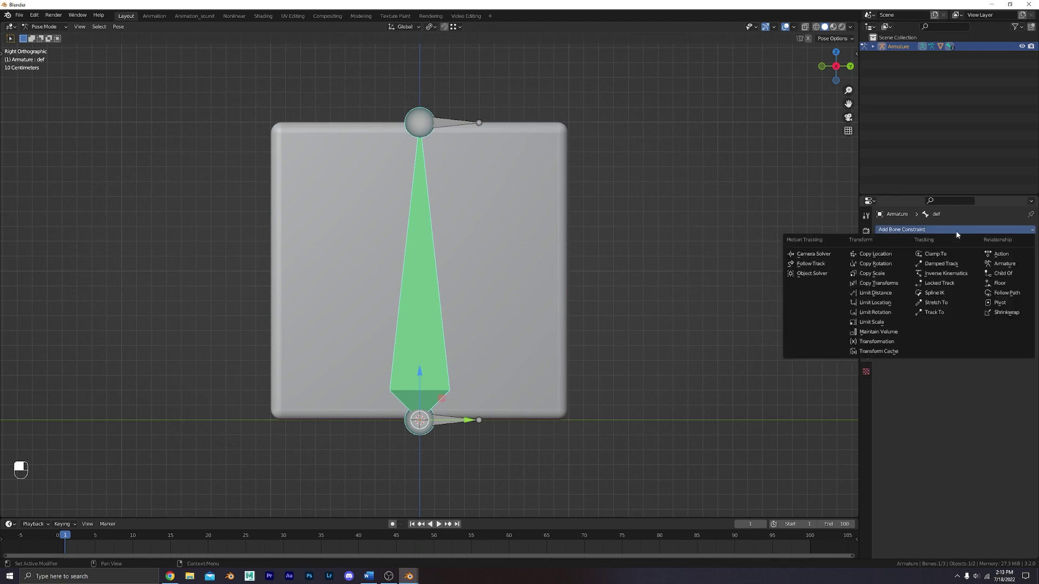
click(936, 303)
click(952, 354)
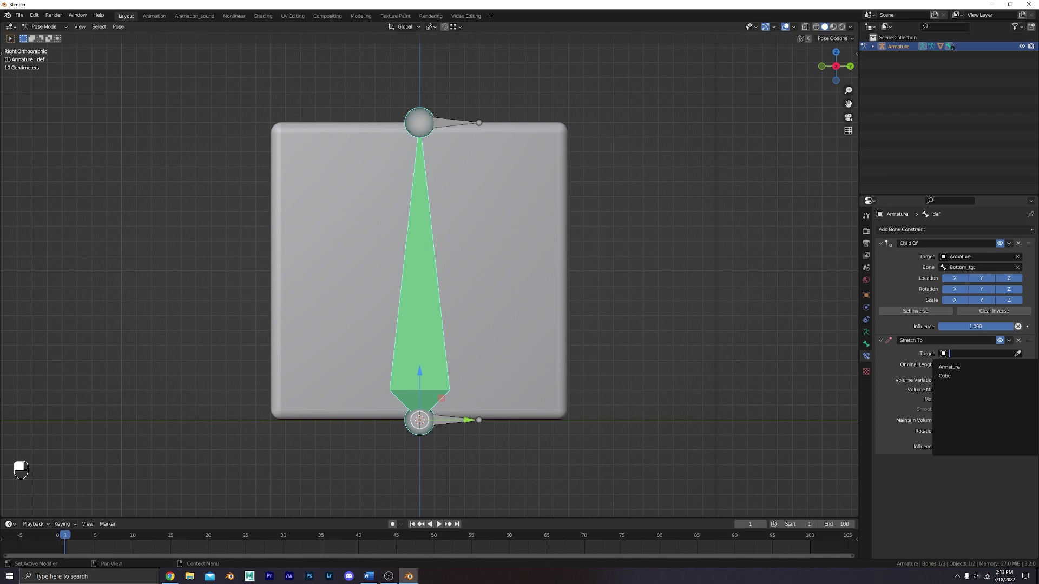
click(965, 373)
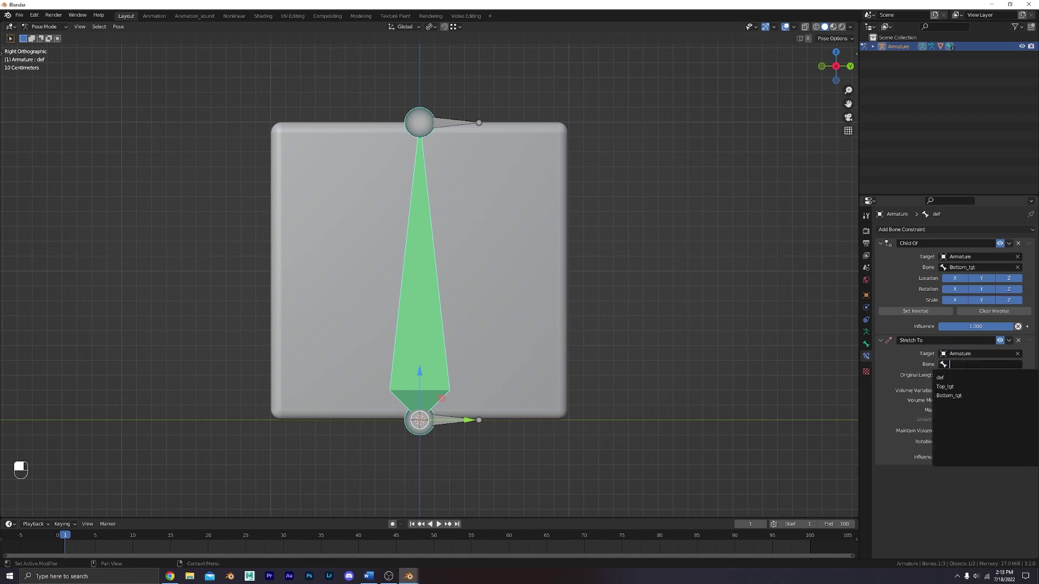
click(960, 385)
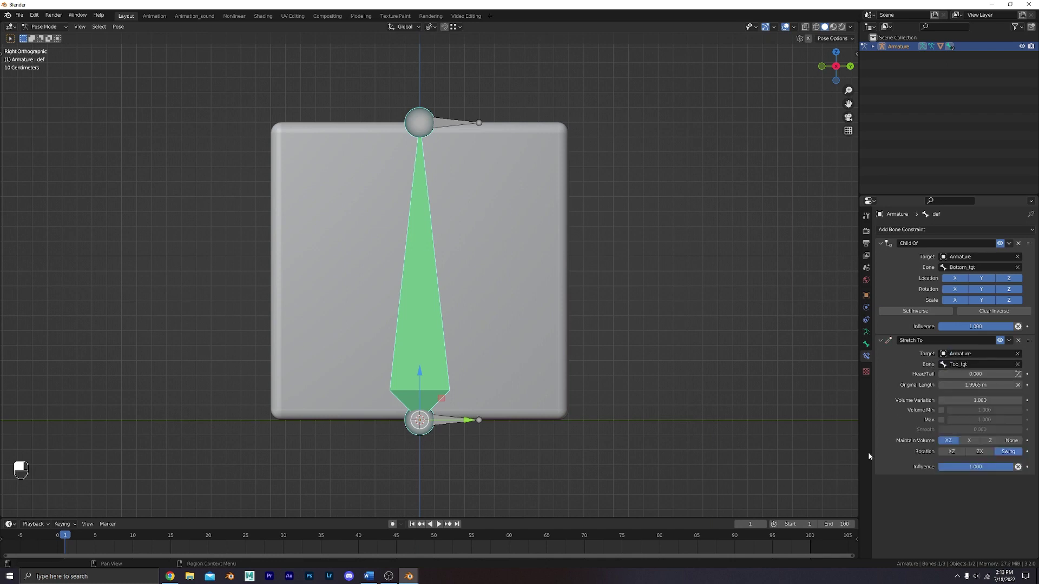
Test-move Top_tgt and Bottom_tgt to check the stretch, cancelling each move
click(458, 144)
key(g)
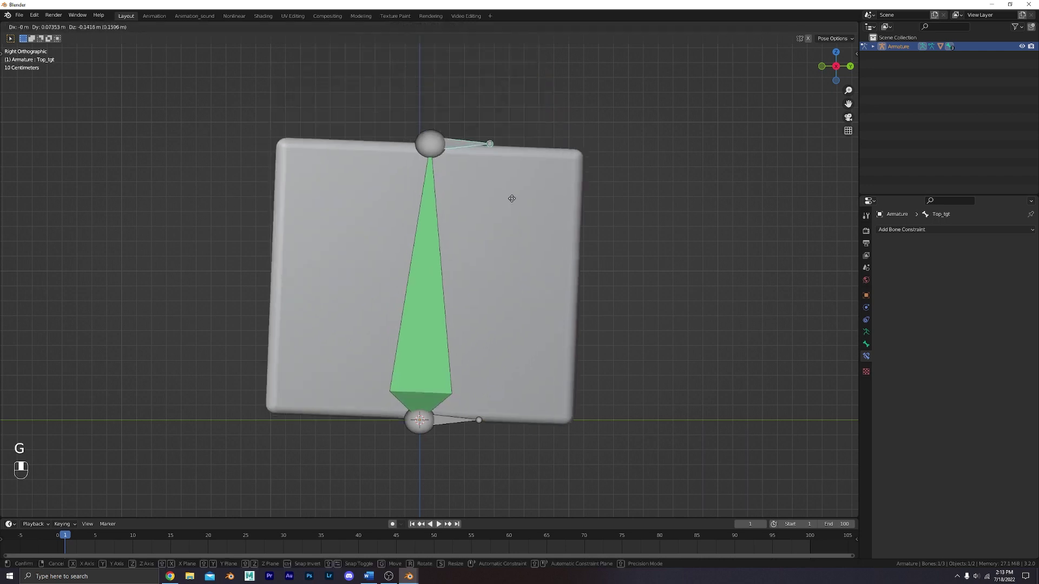
right_click(497, 367)
click(467, 424)
key(g)
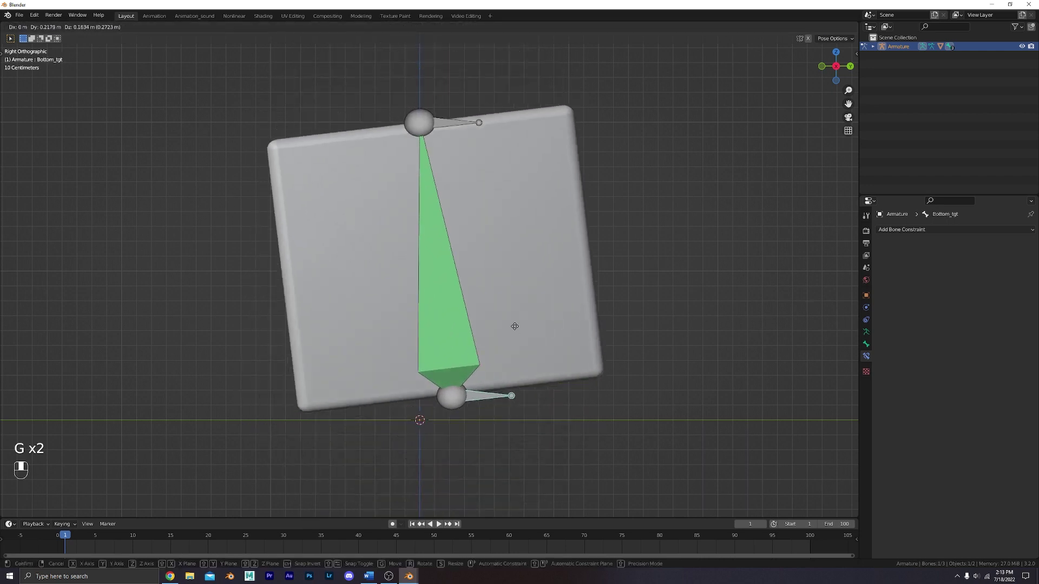
right_click(486, 302)
click(408, 244)
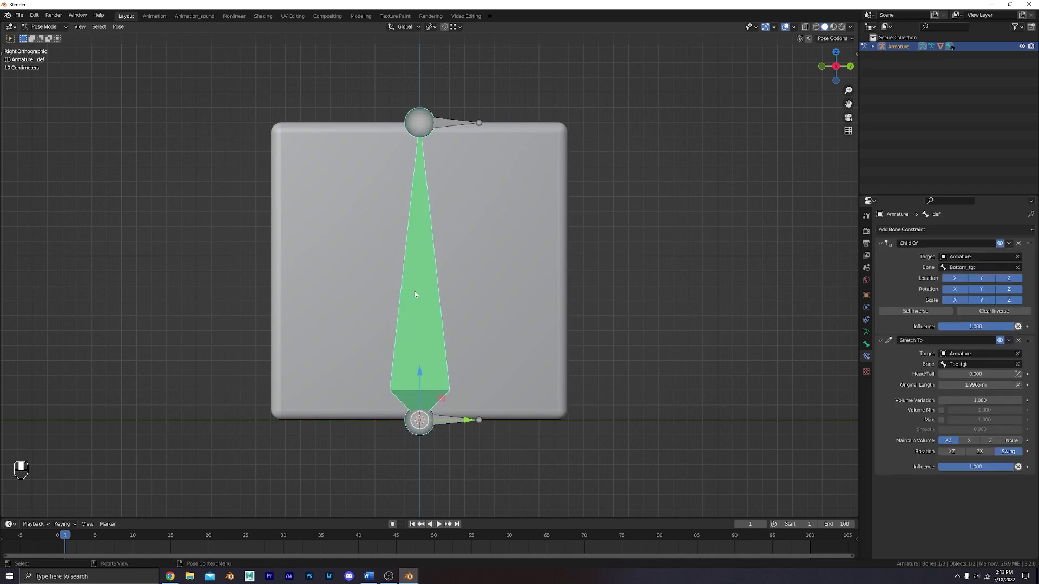
Move def to the second bone layer to hide it
key(m)
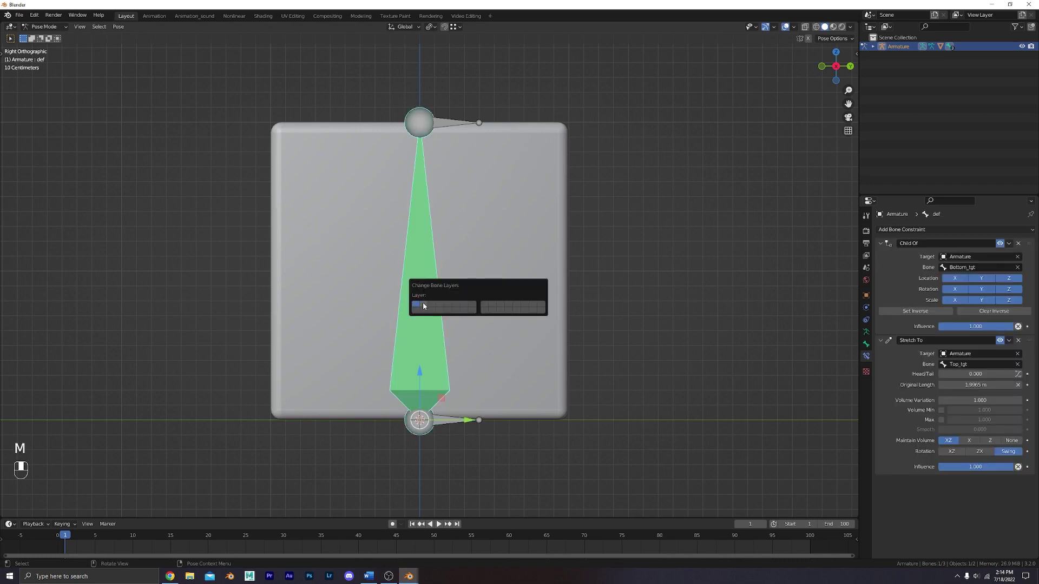
click(423, 303)
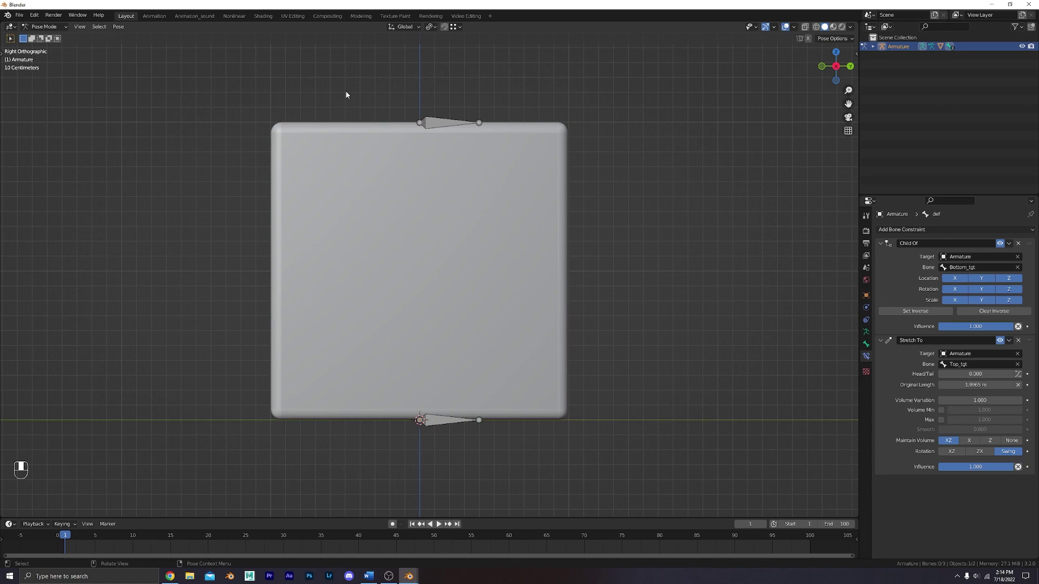
drag(346, 94, 627, 397)
middle_drag(607, 454, 308, 295)
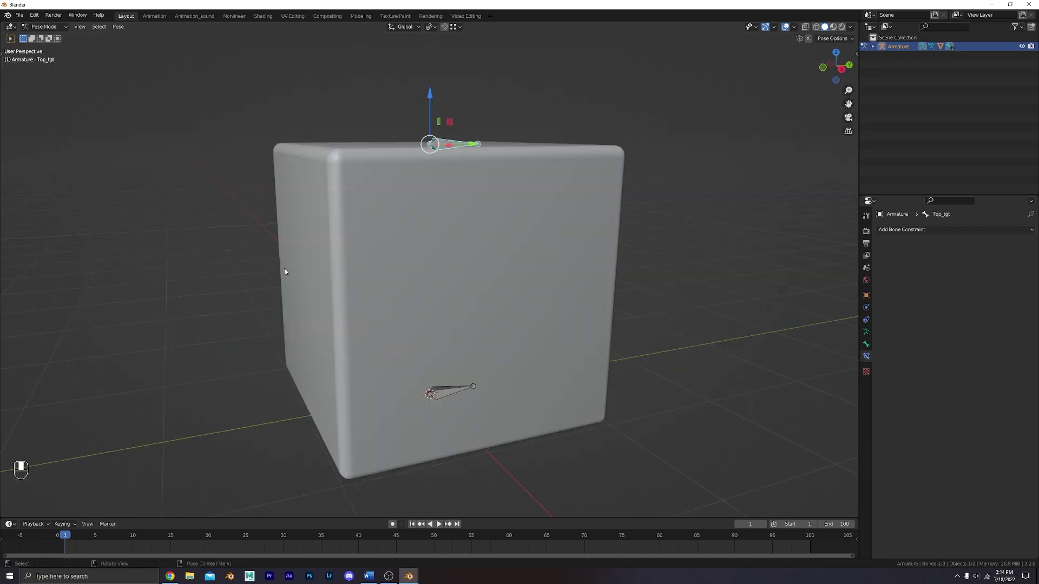
middle_drag(336, 165, 388, 207)
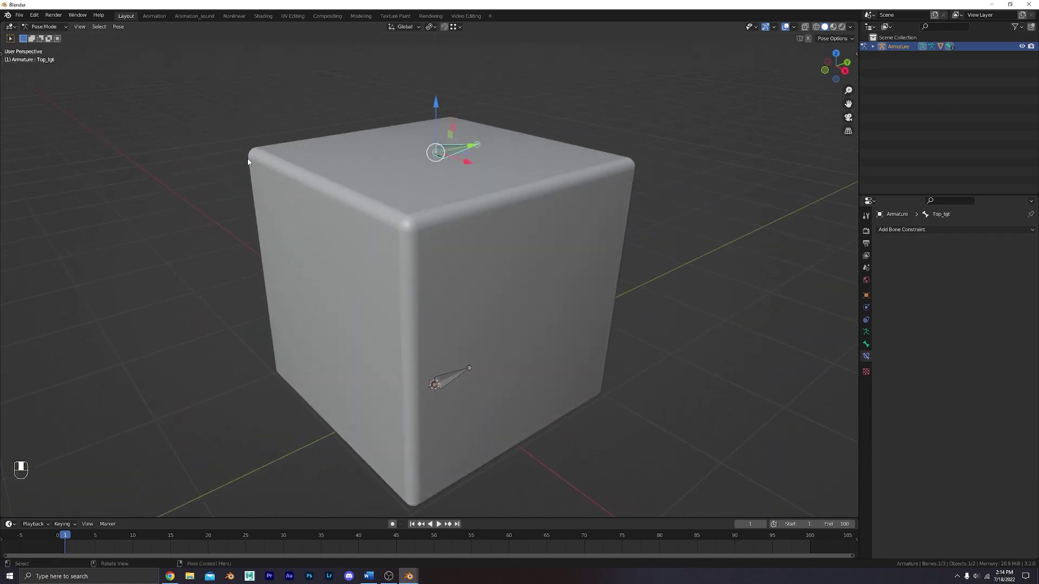
Snap the 3D cursor to the cube's top corner vertex
key(ctrl+Tab)
click(469, 117)
middle_drag(469, 117, 452, 187)
key(Tab)
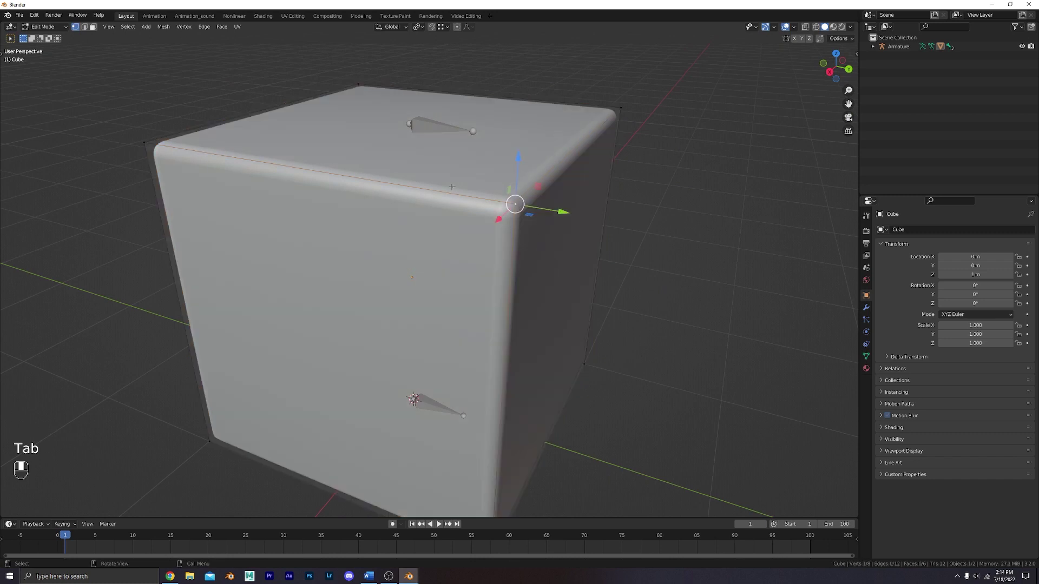
key(shift+s)
click(444, 244)
key(Tab)
Add a new bone at the 3D cursor and move its tip along Z
click(437, 128)
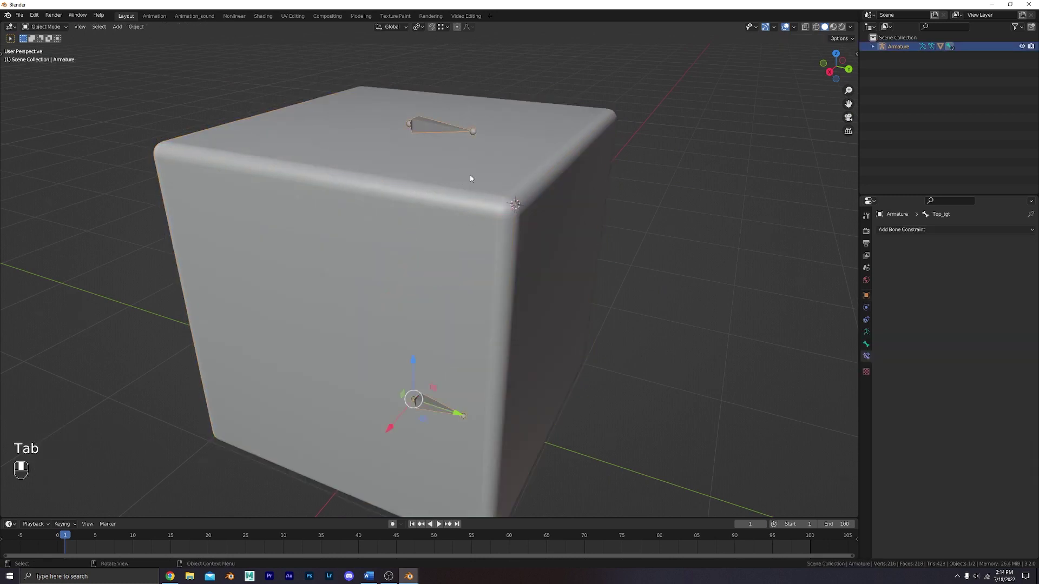
key(Tab)
key(shift+a)
scroll(538, 186, down, 5)
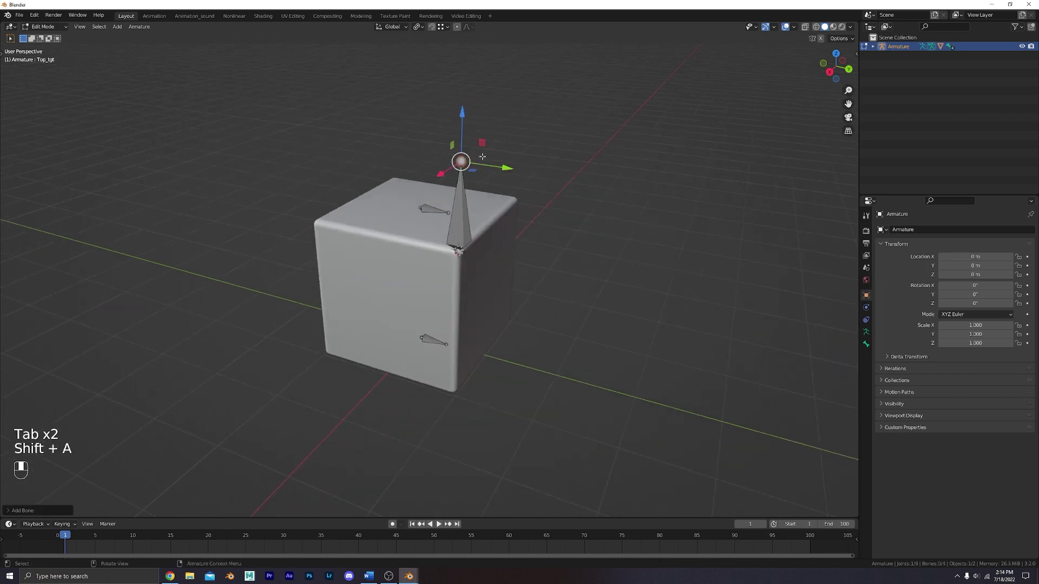
middle_drag(465, 160, 515, 279)
key(g)
key(z)
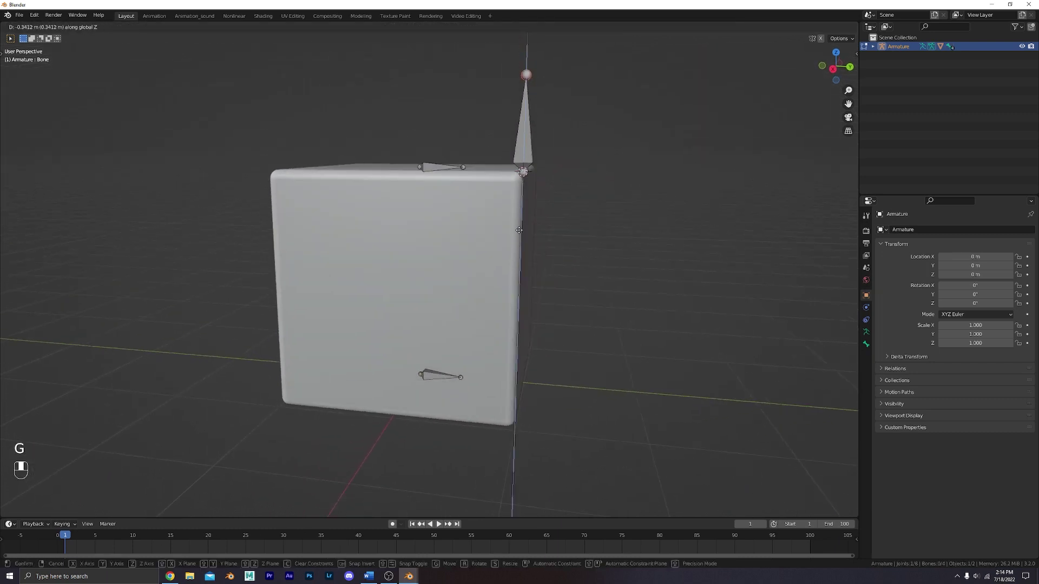
click(516, 280)
From the top view, move the new bone onto the cube's top-right corner
key(KP_7)
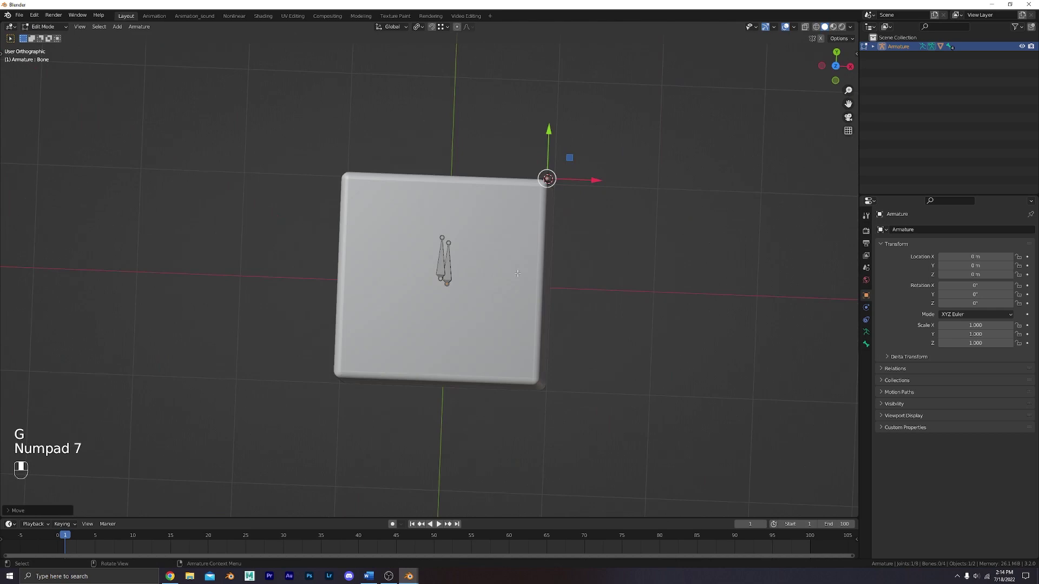
scroll(603, 182, up, 3)
shift+middle_drag(602, 183, 457, 297)
scroll(504, 268, up, 3)
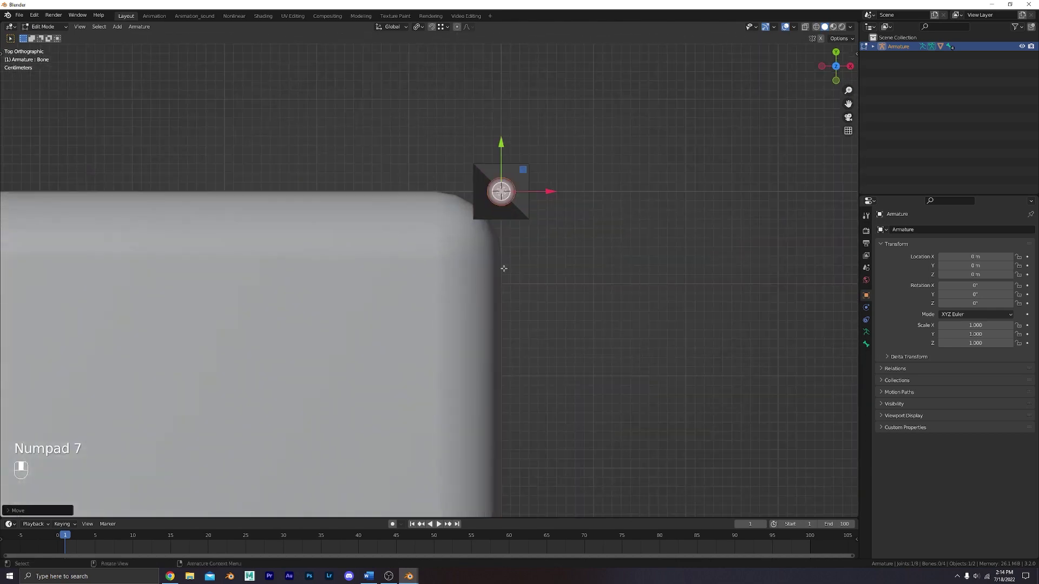
drag(423, 135, 596, 251)
key(g)
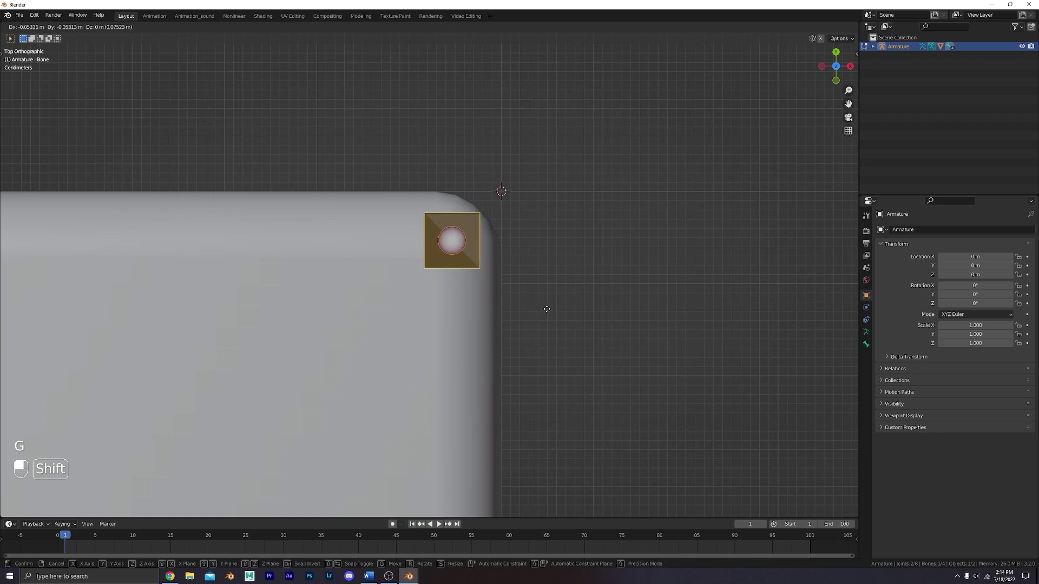
click(544, 306)
scroll(519, 301, down, 3)
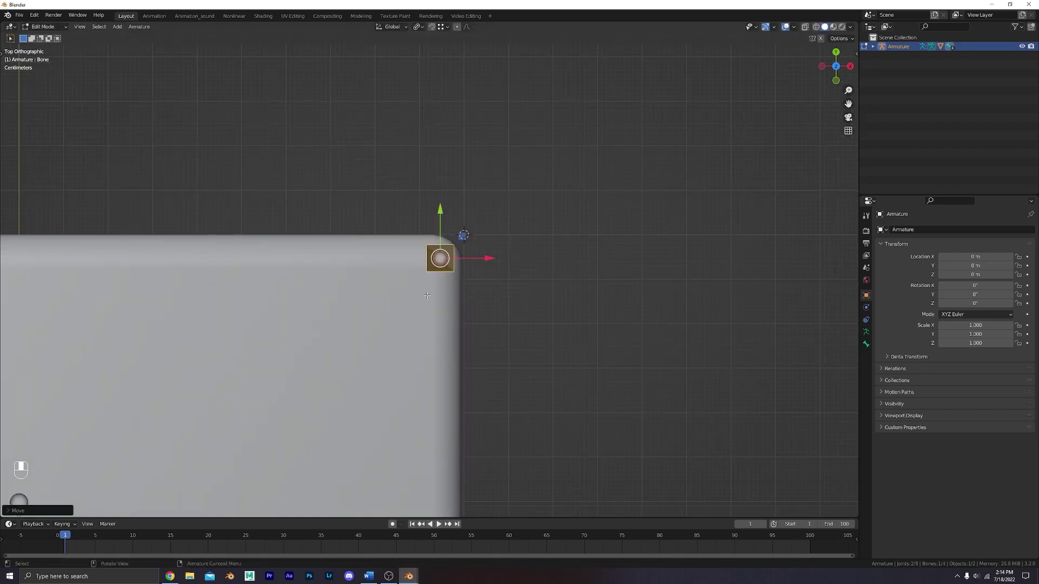
shift+middle_drag(425, 291, 698, 264)
scroll(698, 263, down, 2)
Duplicate the corner bone along X to the cube's top-left corner and adjust its position
key(shift+d)
key(x)
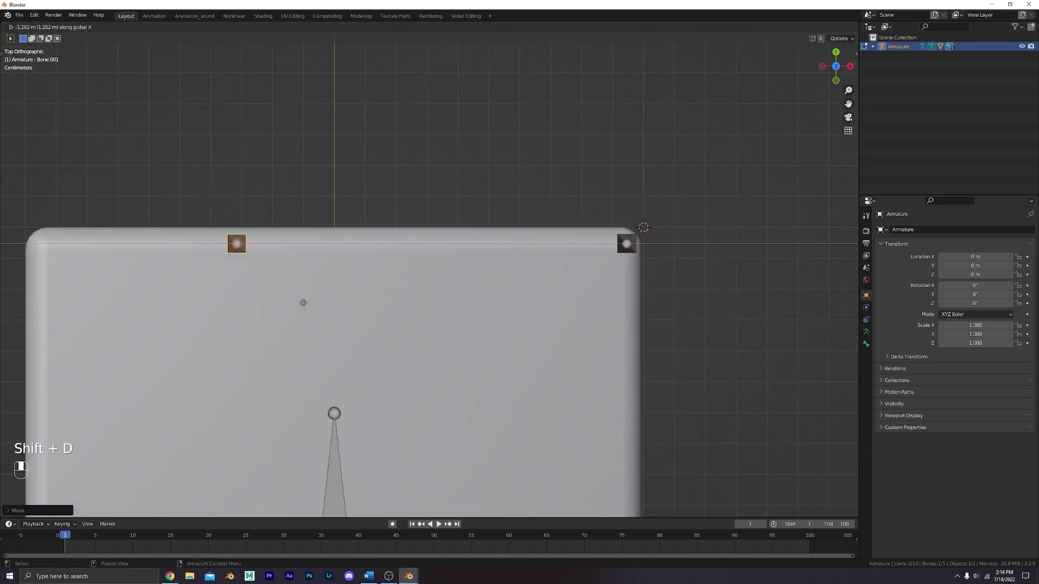
click(117, 301)
shift+middle_drag(116, 300, 462, 293)
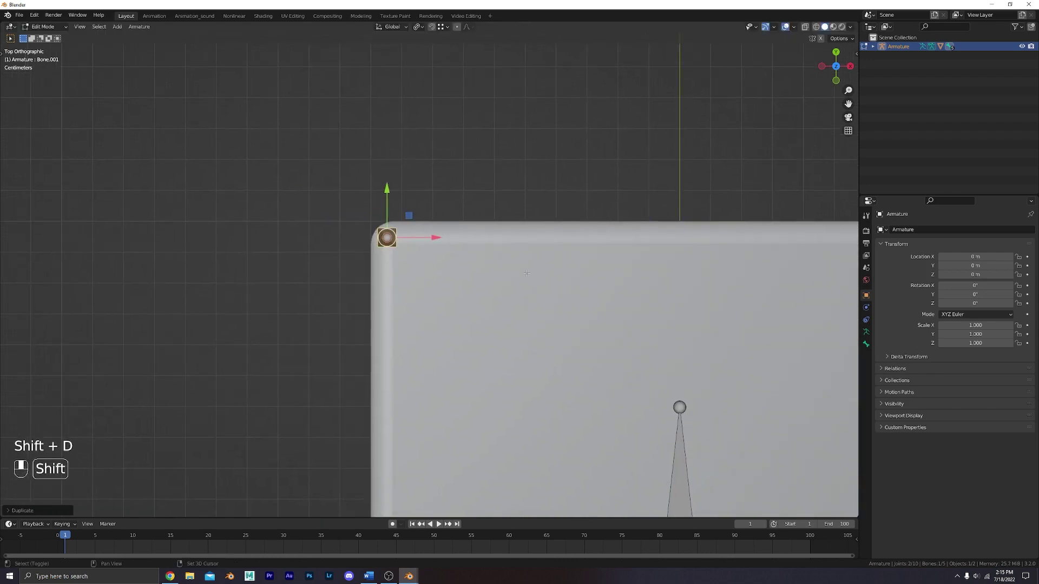
scroll(420, 331, up, 2)
scroll(419, 330, up, 2)
scroll(412, 283, up, 4)
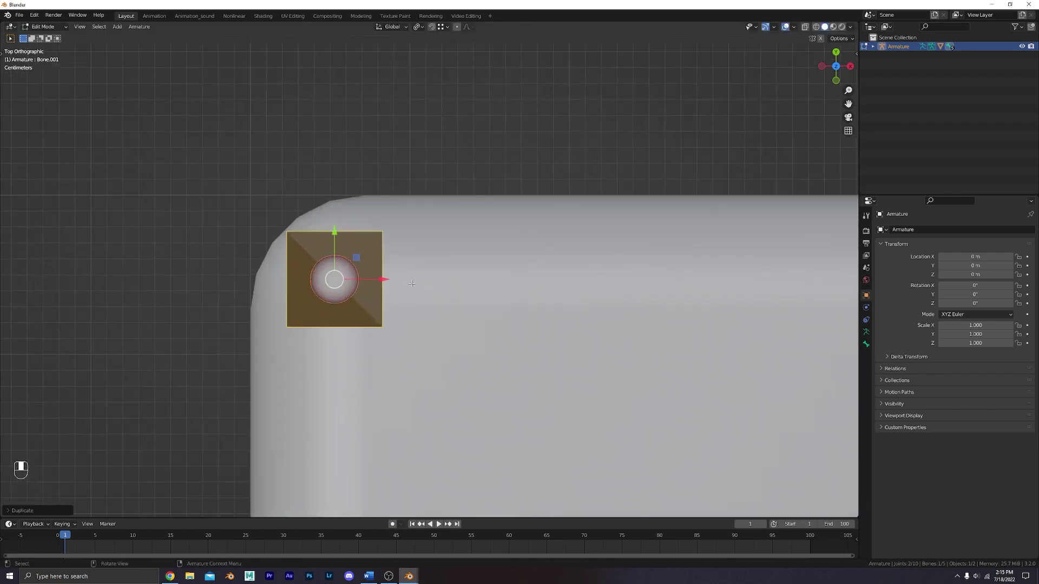
click(379, 279)
scroll(384, 285, down, 7)
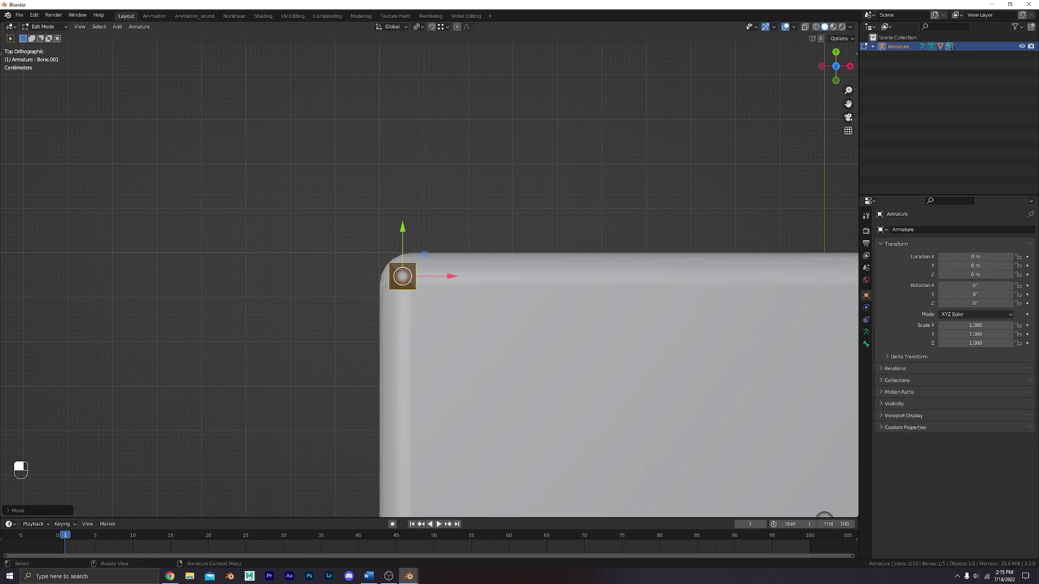
scroll(384, 285, down, 5)
shift+drag(226, 205, 644, 288)
Duplicate both corner bones along Y to the opposite corners, nudging the bottom-right bone into place
shift+middle_drag(615, 316, 598, 208)
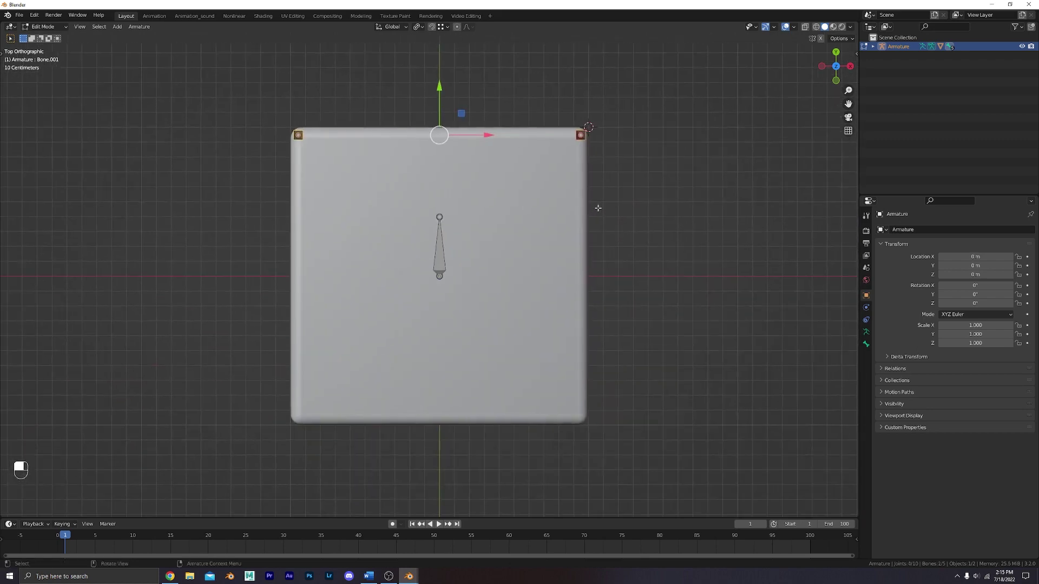
key(shift+d)
key(y)
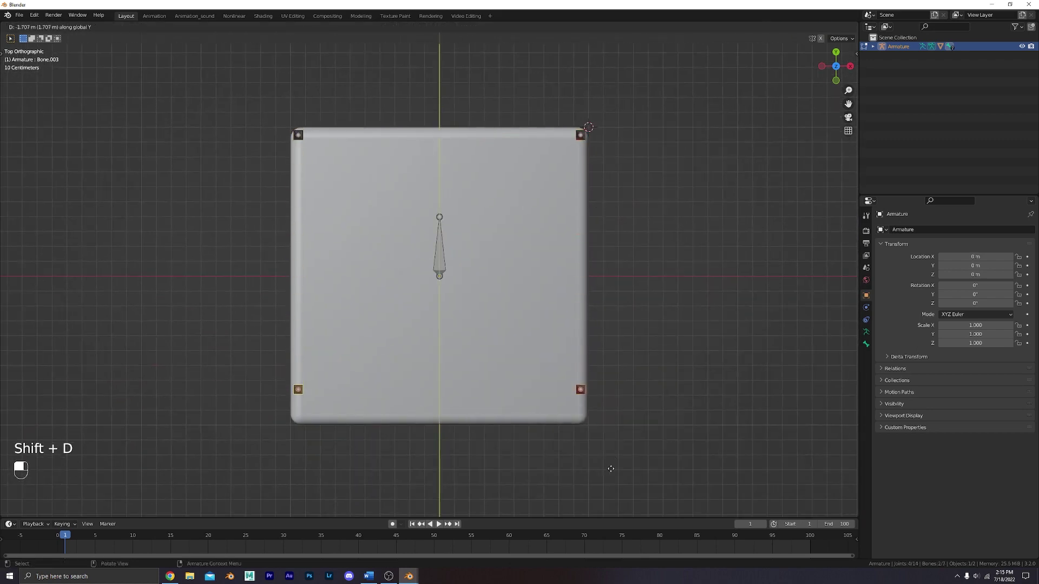
click(608, 487)
scroll(588, 470, up, 5)
scroll(541, 276, up, 3)
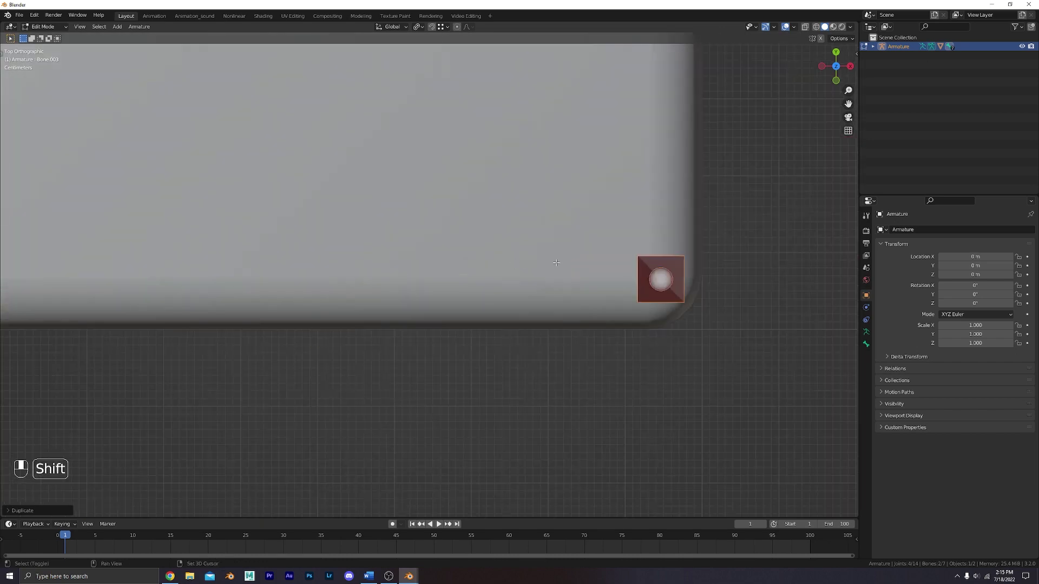
shift+middle_drag(680, 252, 593, 252)
key(g)
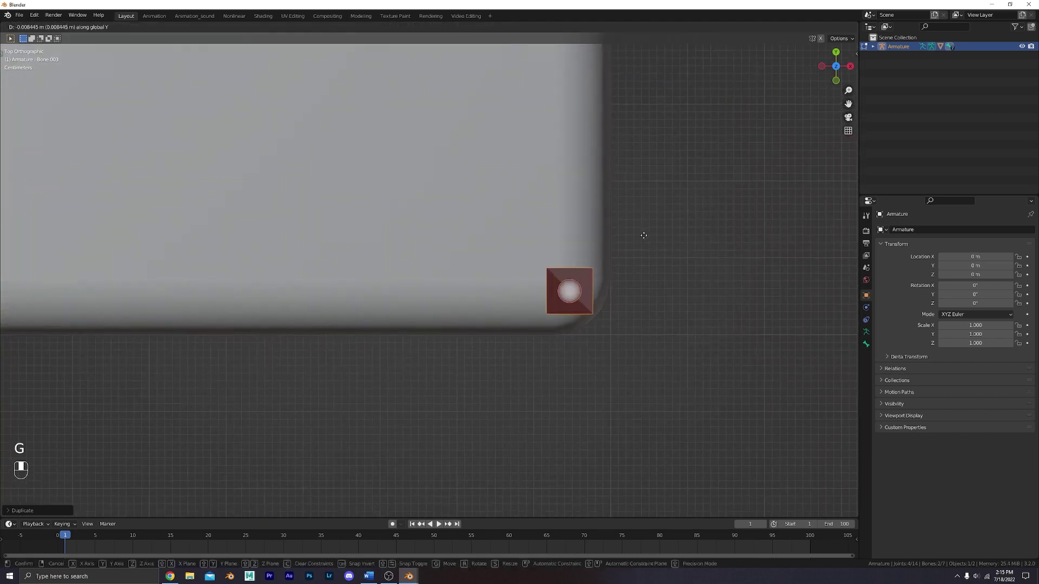
shift+click(645, 247)
scroll(644, 248, down, 5)
mouse_move(561, 286)
middle_down()
mouse_move(512, 197)
mouse_move(417, 179)
middle_up()
Duplicate the four top corner bones straight down to the bottom corners, then return to Object Mode
shift+drag(412, 172, 411, 172)
shift+click(581, 203)
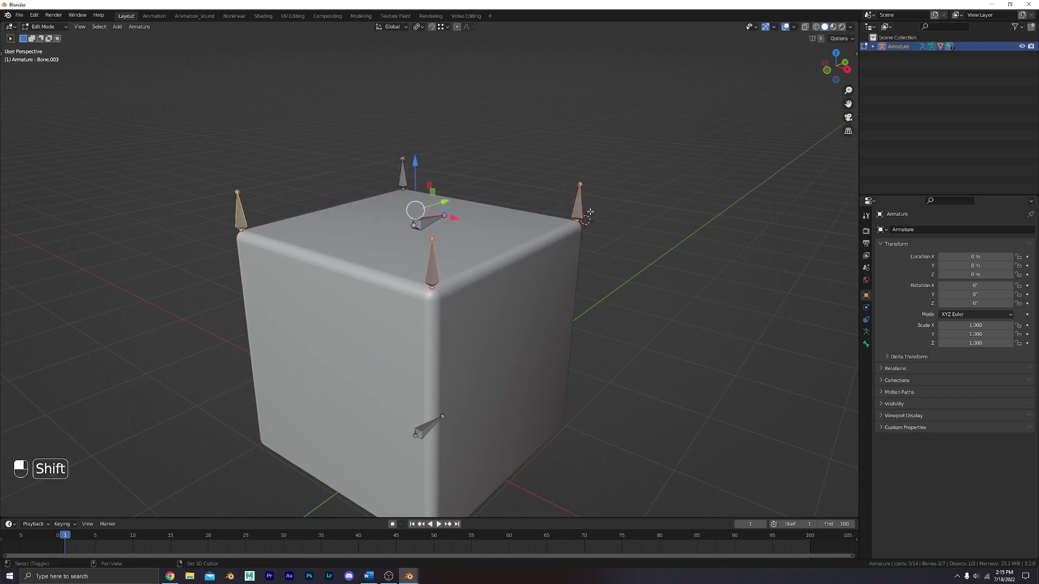
shift+click(402, 173)
middle_drag(402, 173, 513, 149)
key(KP_1)
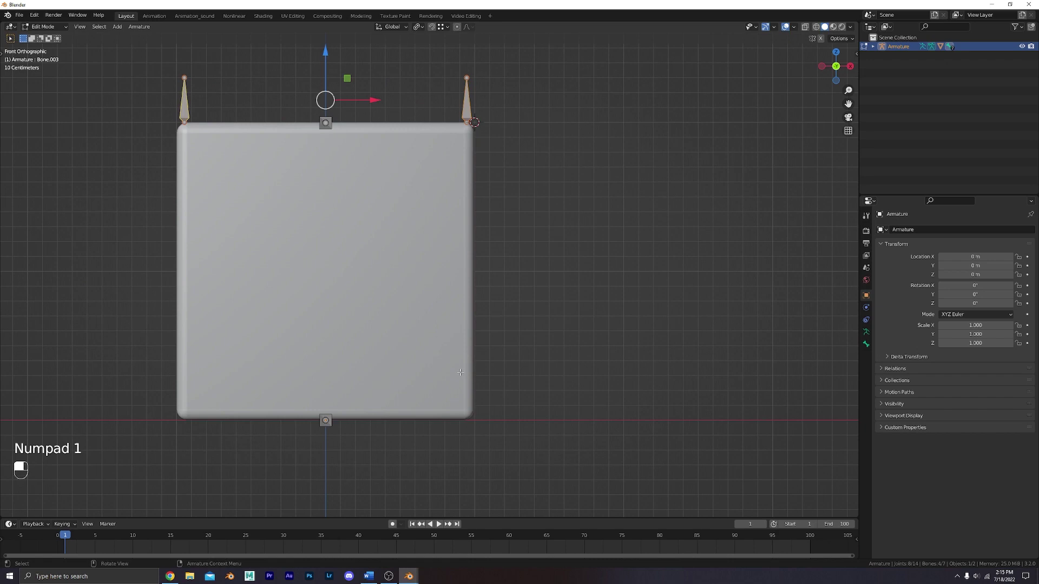
mouse_move(461, 376)
shift+middle_down()
mouse_move(487, 287)
mouse_move(379, 238)
shift+middle_up()
key(shift+d)
middle_click(378, 294)
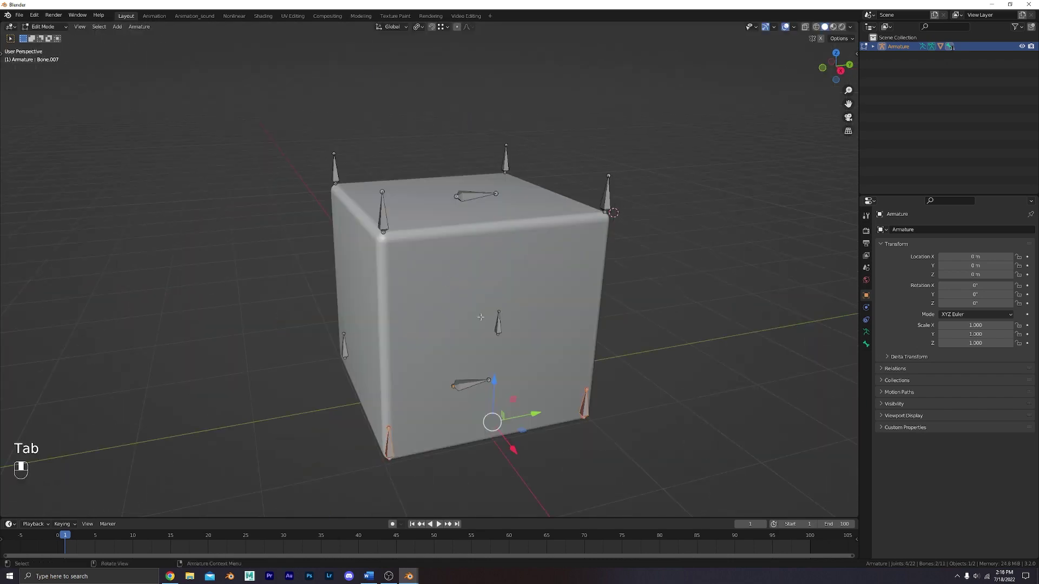
key(Tab)
middle_drag(480, 317, 444, 293)
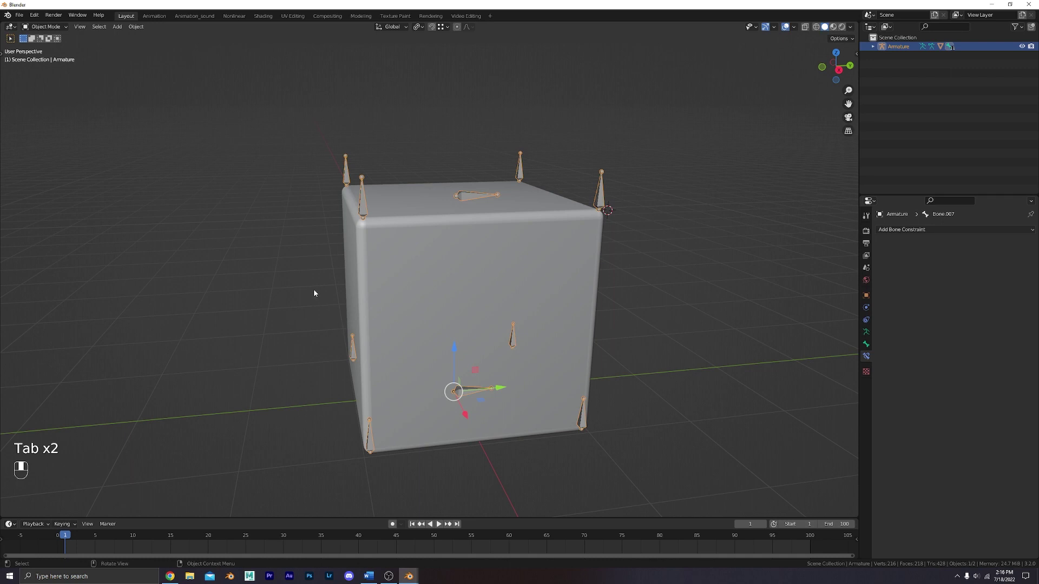
Snap the 3D cursor to the cube's centre with Cursor to Selected
click(387, 261)
middle_drag(389, 263, 442, 290)
key(shift+s)
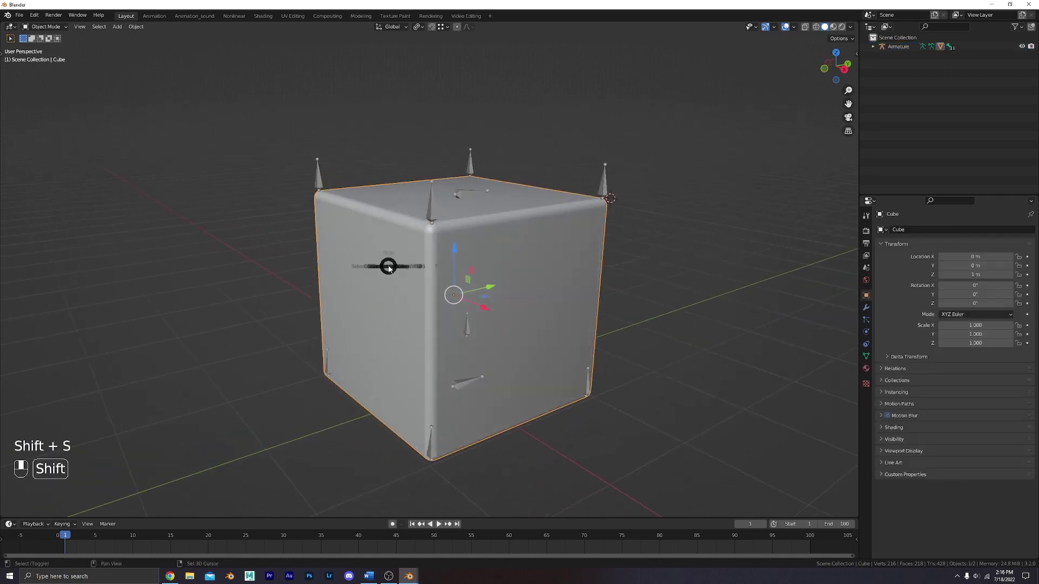
click(392, 306)
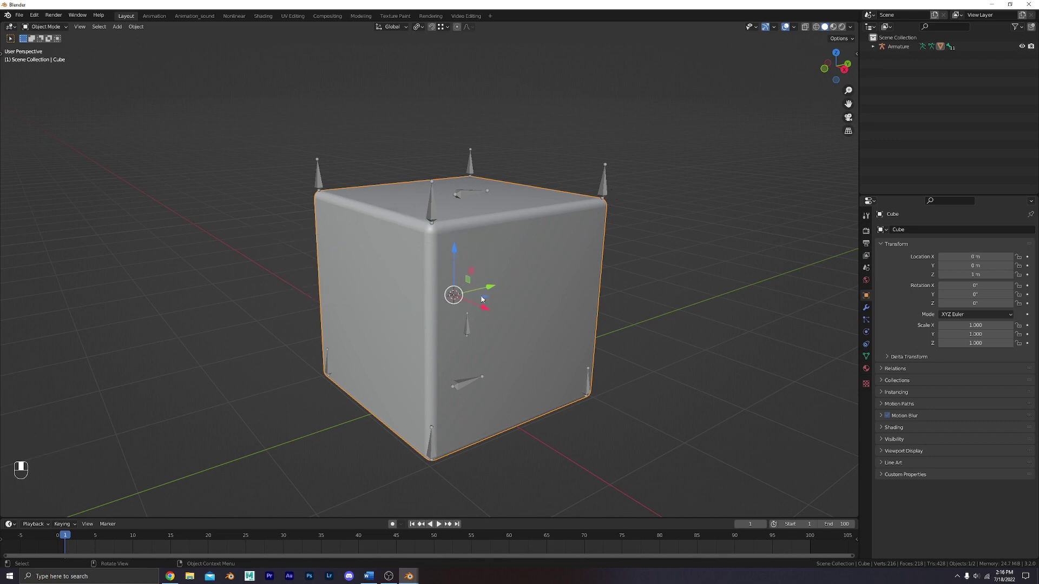
Add a new bone to the armature at the cube's centre and move it along Z
click(350, 187)
key(Tab)
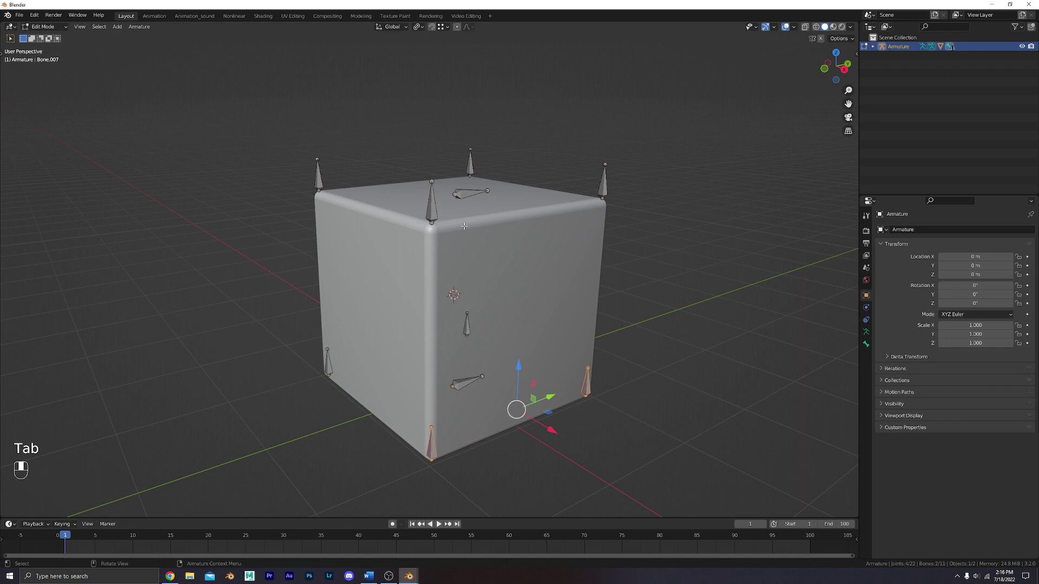
key(shift+a)
middle_drag(503, 266, 455, 179)
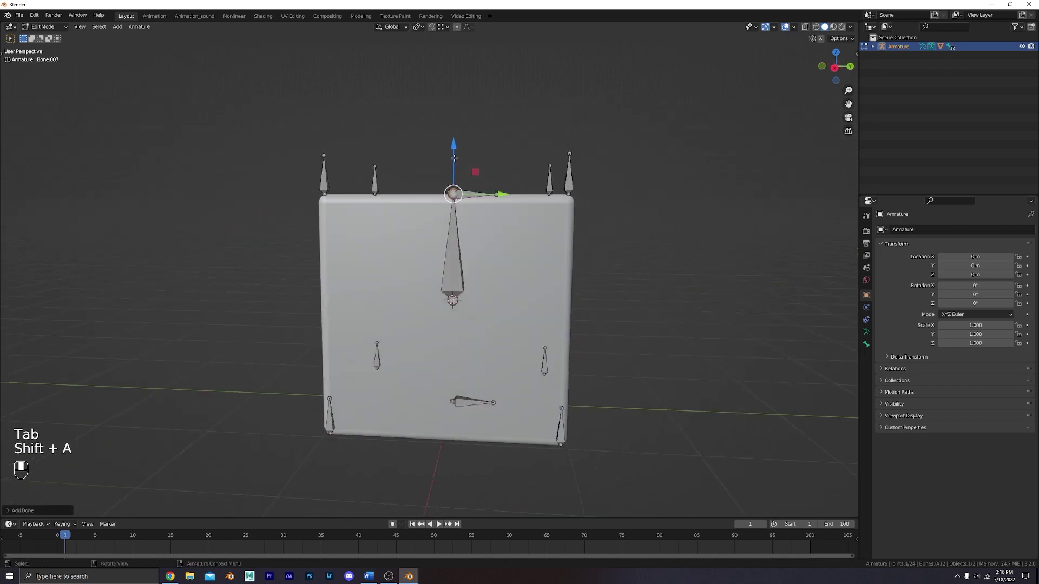
key(g)
key(z)
click(454, 172)
Rename the new central bone to 'COG'
scroll(455, 171, up, 3)
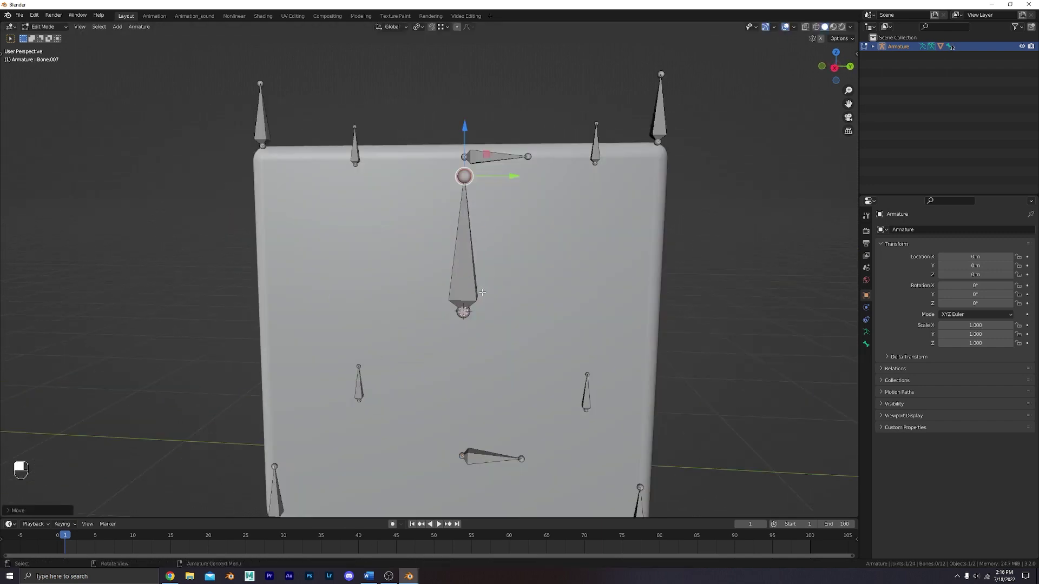
click(866, 332)
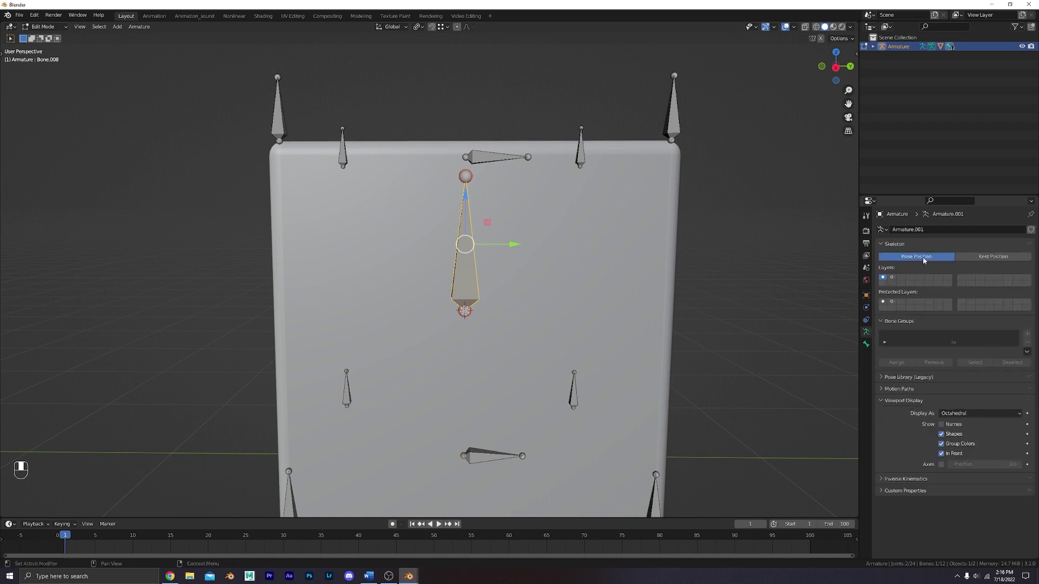
double_click(931, 229)
text(COG)
key(Return)
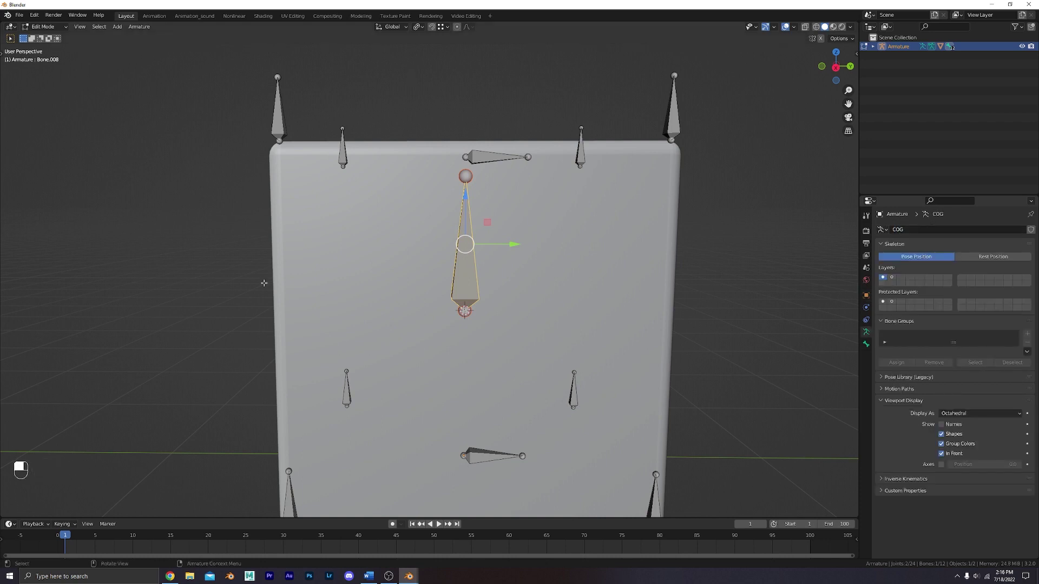
mouse_move(450, 313)
middle_down()
mouse_move(459, 287)
mouse_move(453, 311)
middle_up()
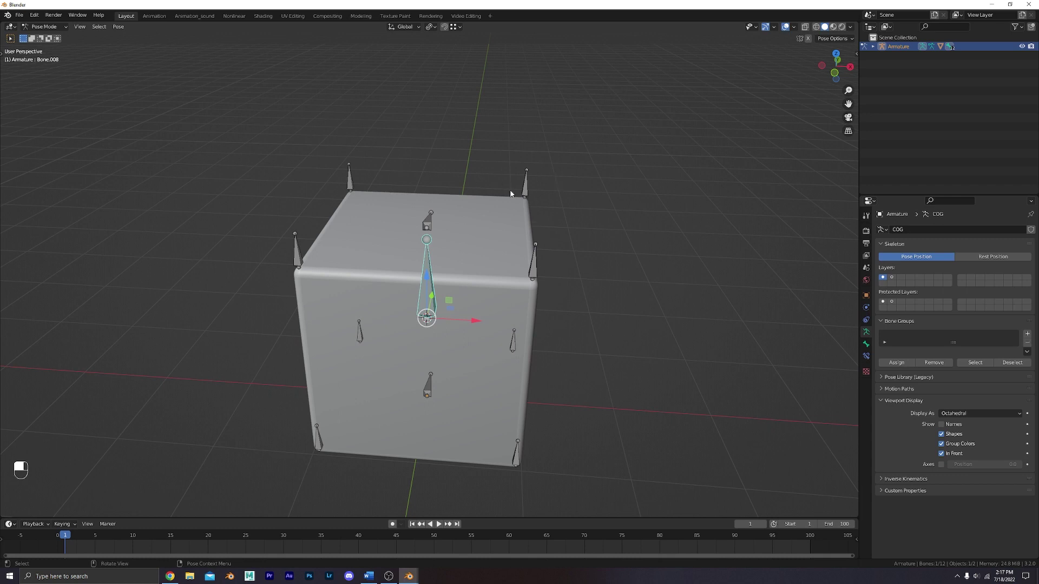
Create two bone groups, one coloured red and one coloured blue
click(319, 438)
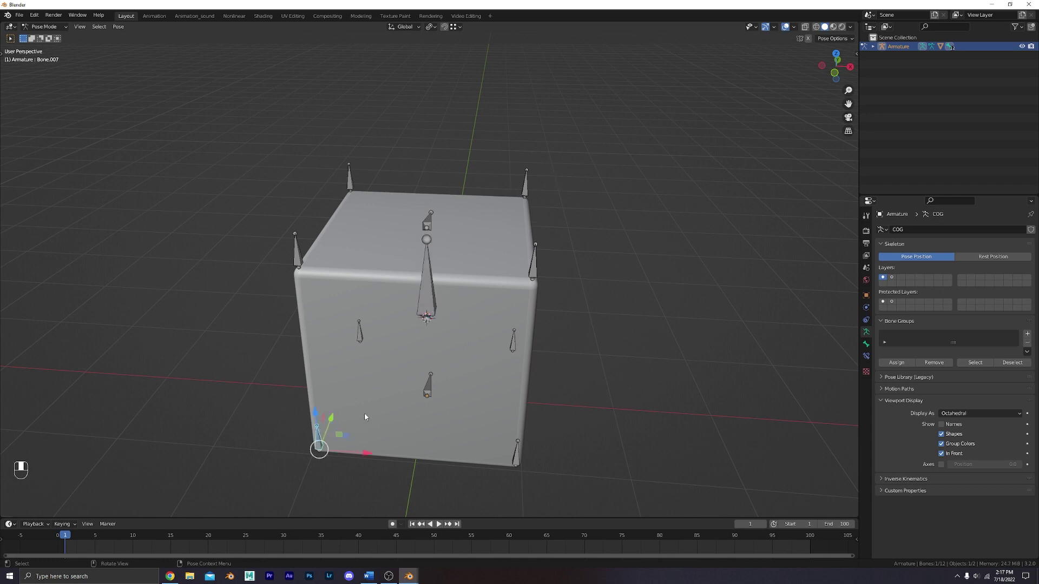
middle_drag(364, 412, 786, 393)
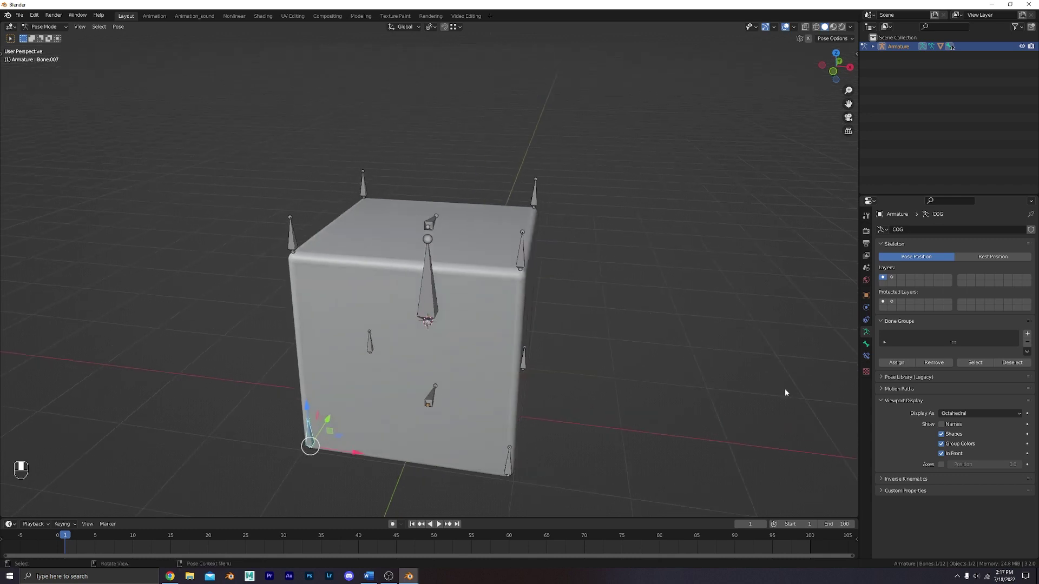
double_click(1028, 334)
click(923, 382)
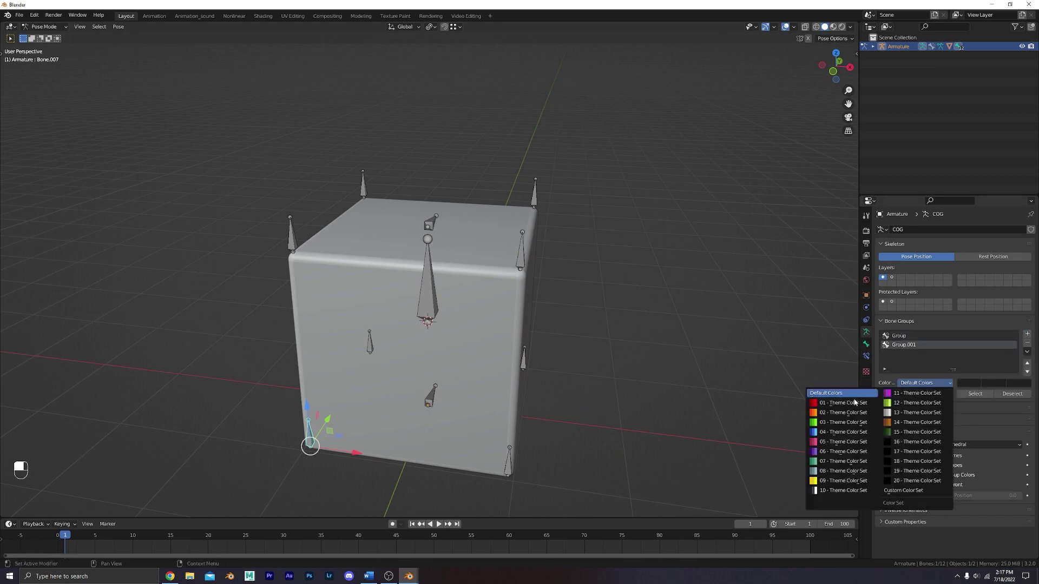
click(833, 395)
click(910, 337)
click(913, 384)
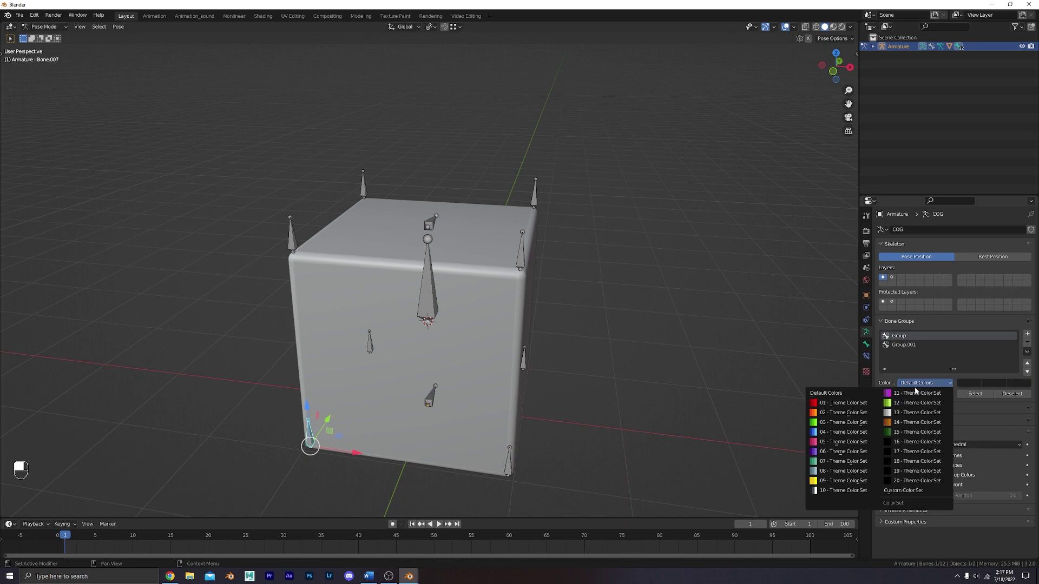
click(843, 432)
click(898, 346)
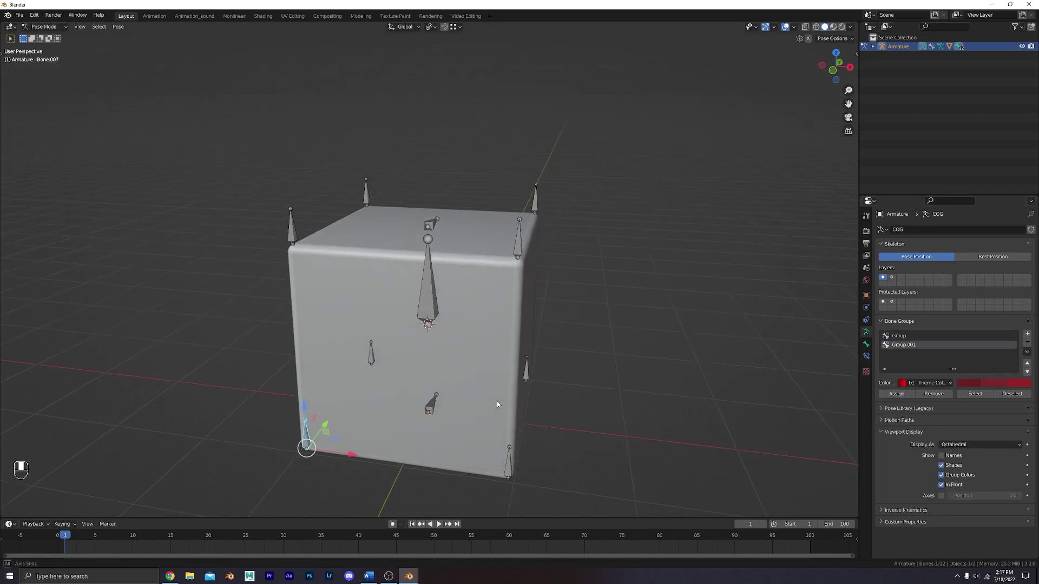
Assign the top-right corner bone to the blue Group in Bone Groups
middle_drag(281, 434, 319, 414)
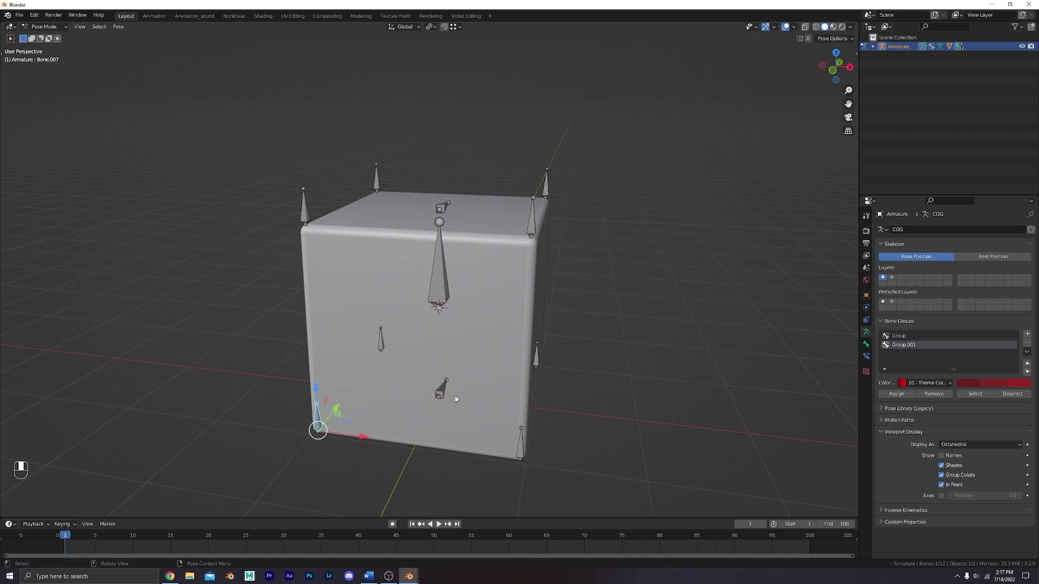
key(KP_1)
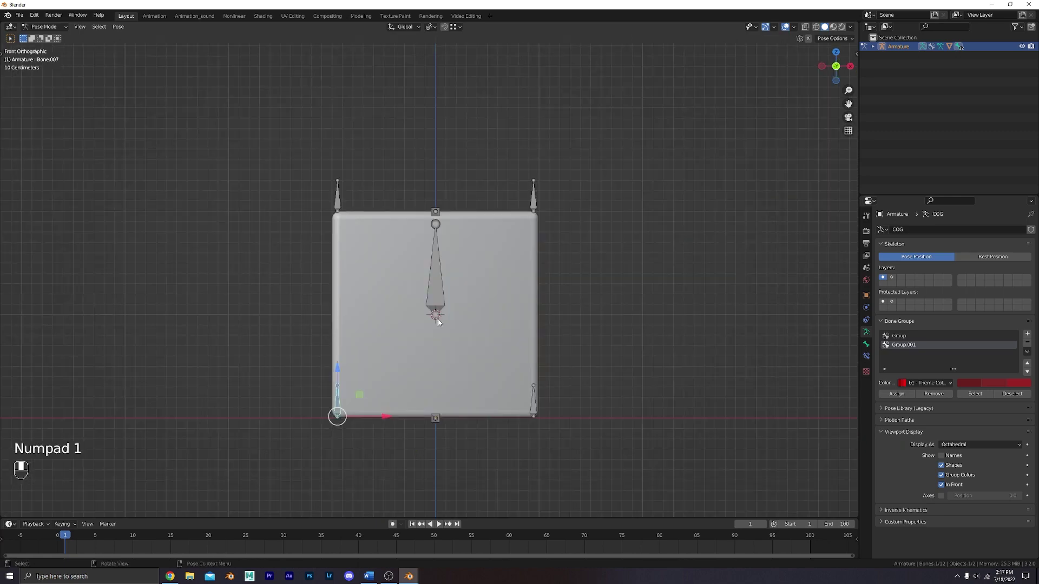
mouse_move(437, 319)
middle_down()
mouse_move(432, 363)
mouse_move(615, 406)
middle_up()
key(KP_7)
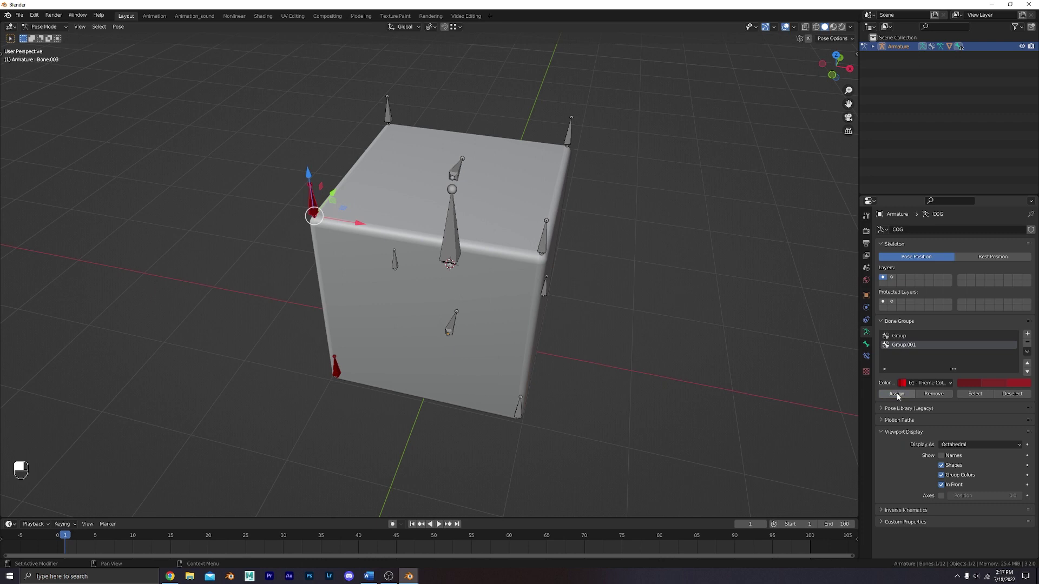
middle_drag(573, 153, 596, 285)
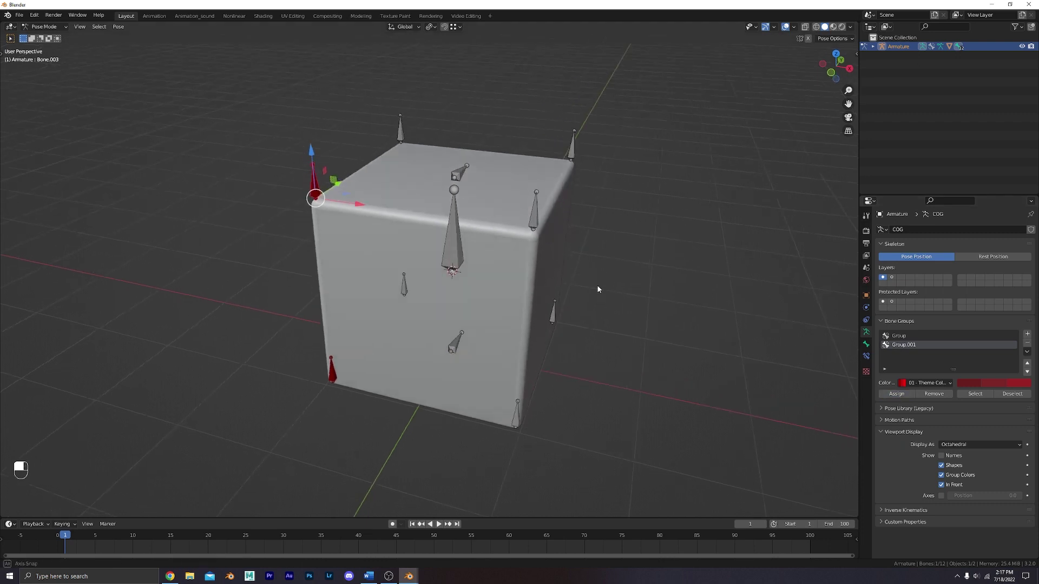
click(558, 327)
click(895, 336)
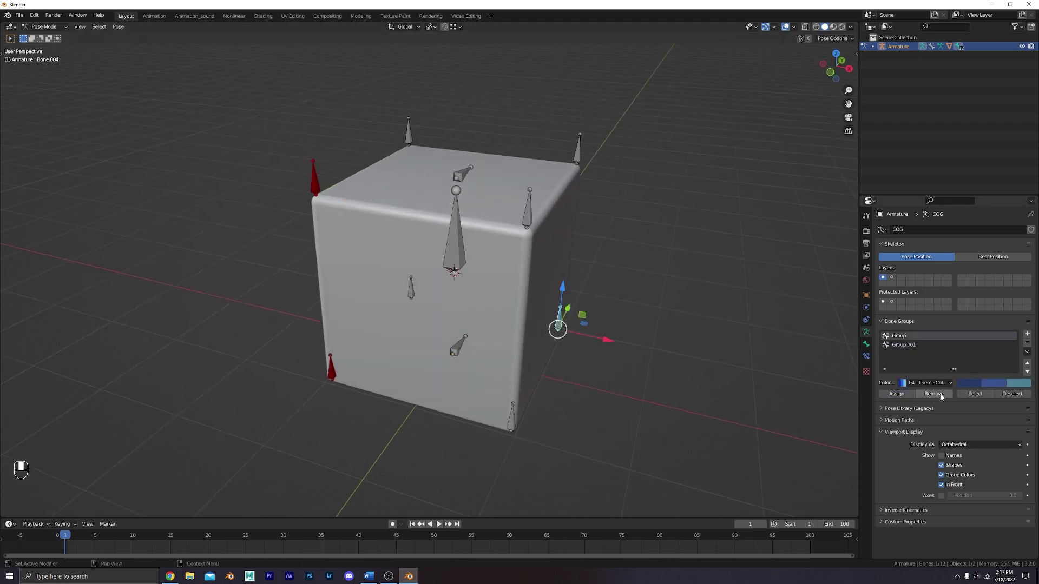
click(577, 153)
click(907, 397)
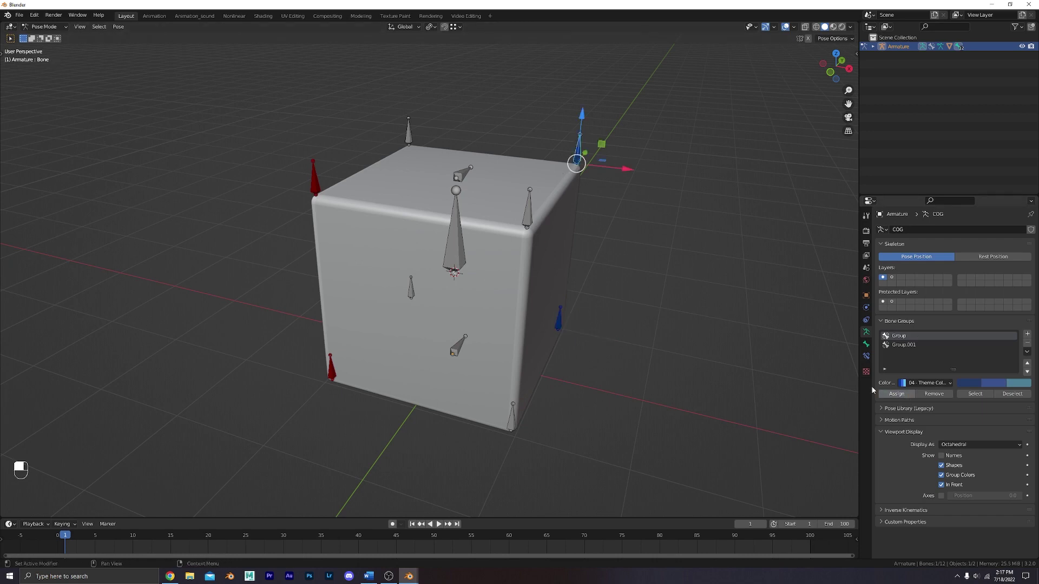
click(661, 287)
middle_drag(661, 287, 548, 331)
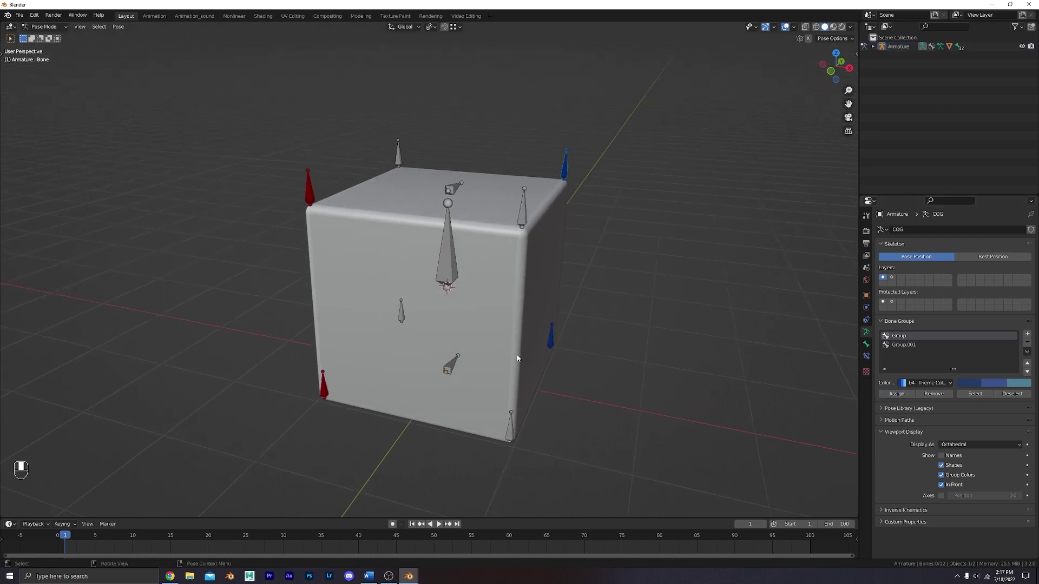
mouse_move(518, 267)
middle_down()
mouse_move(498, 274)
mouse_move(413, 187)
middle_up()
Parent Top_tgt and Bottom_tgt to the top-right corner bone with Keep Offset
click(414, 188)
key(Tab)
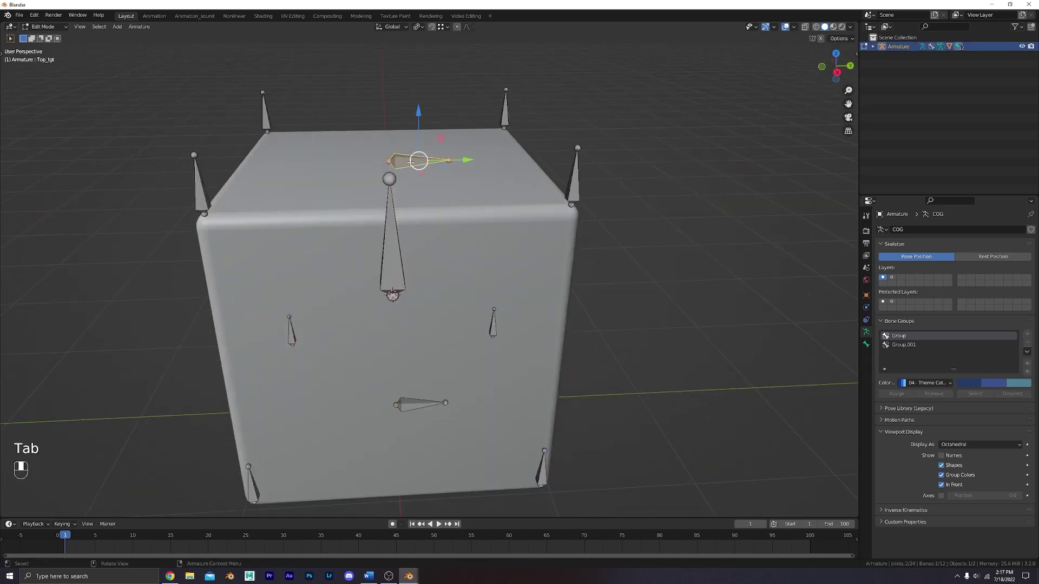
shift+click(422, 404)
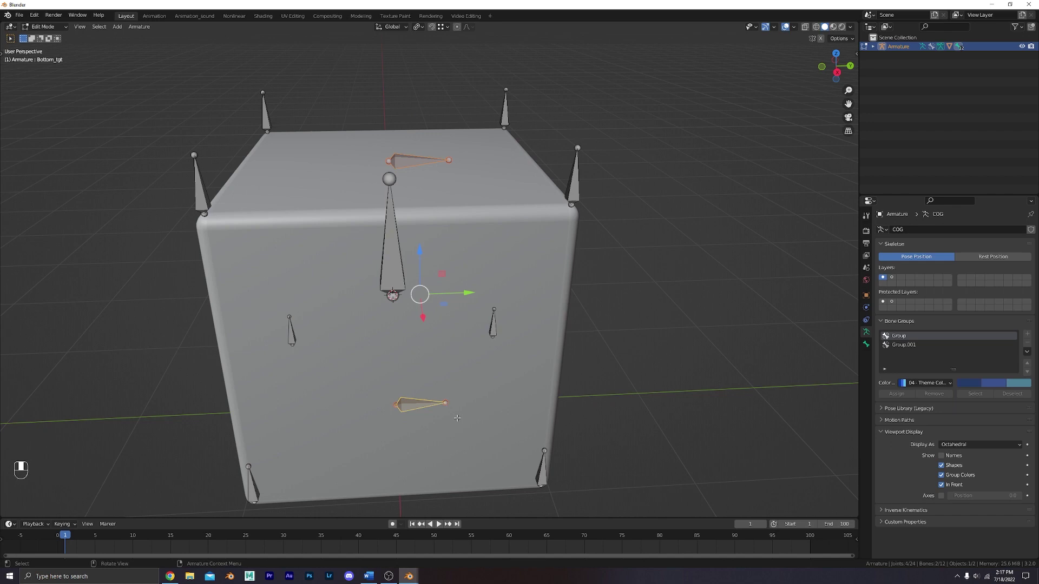
middle_drag(592, 202, 649, 210)
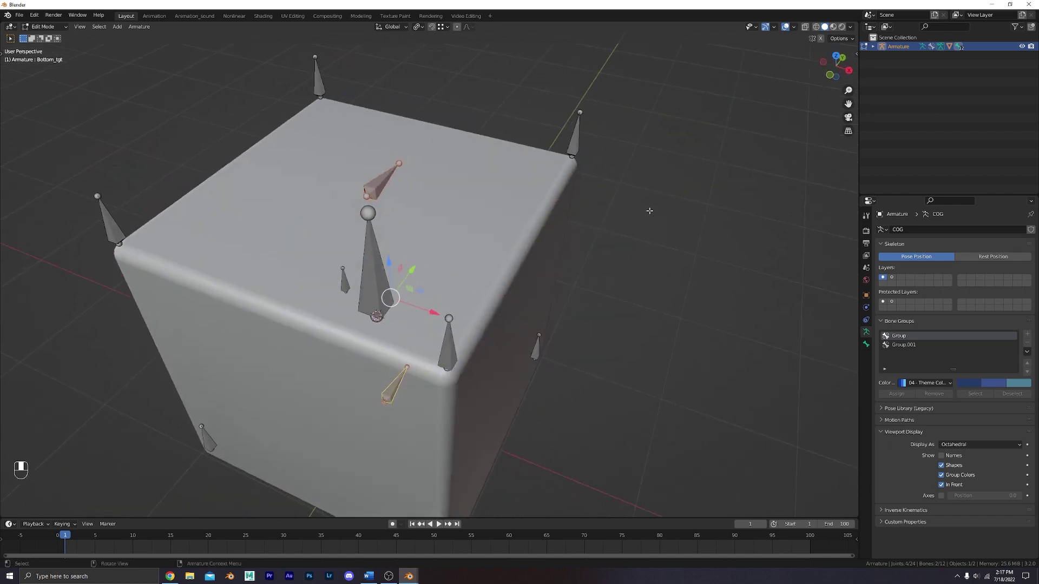
shift+click(574, 141)
mouse_move(563, 227)
middle_down()
mouse_move(555, 236)
mouse_move(580, 250)
middle_up()
key(Tab)
key(Tab)
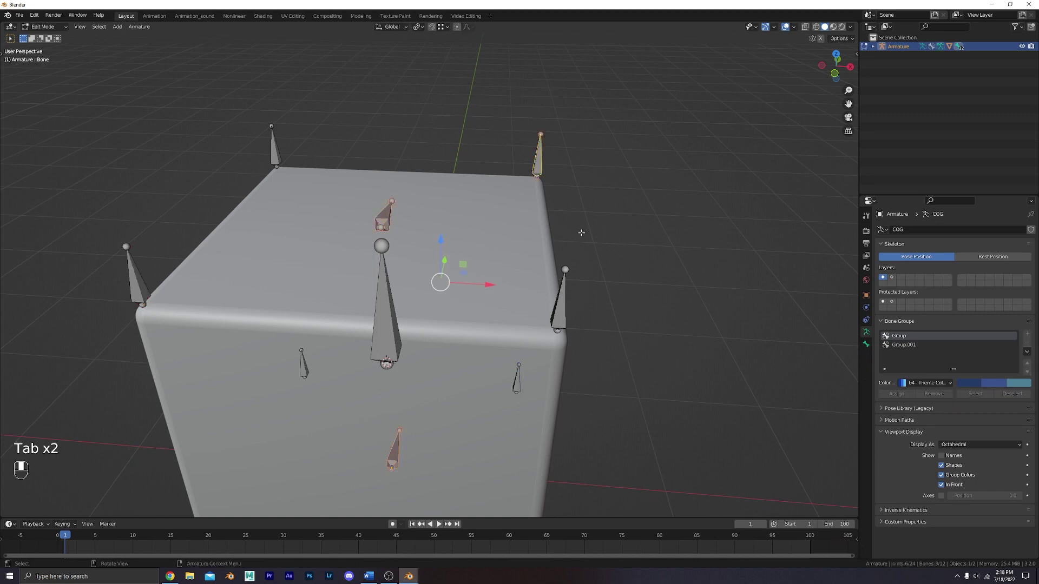
middle_drag(541, 159, 595, 216)
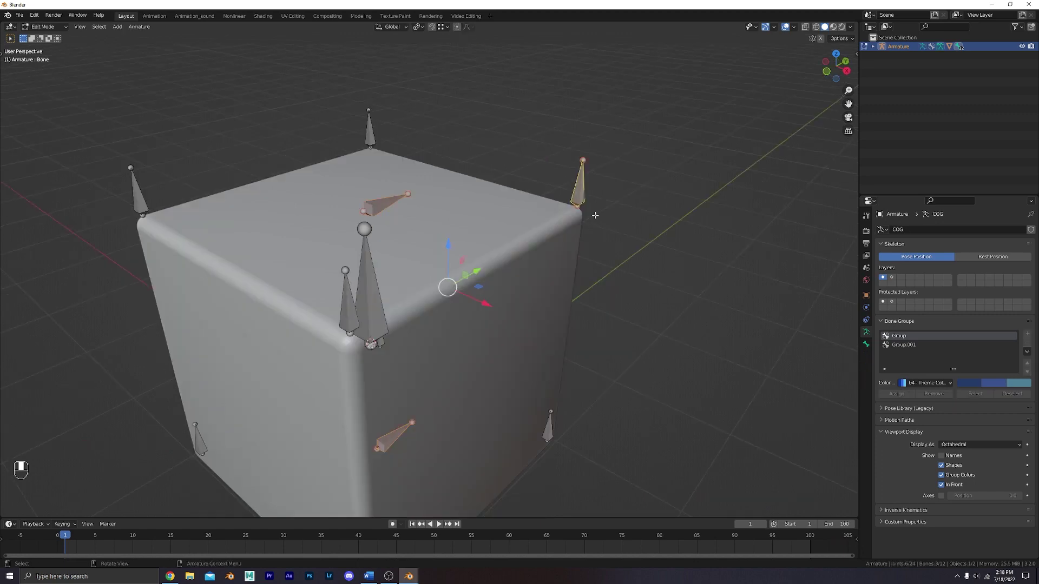
key(ctrl+p)
click(592, 219)
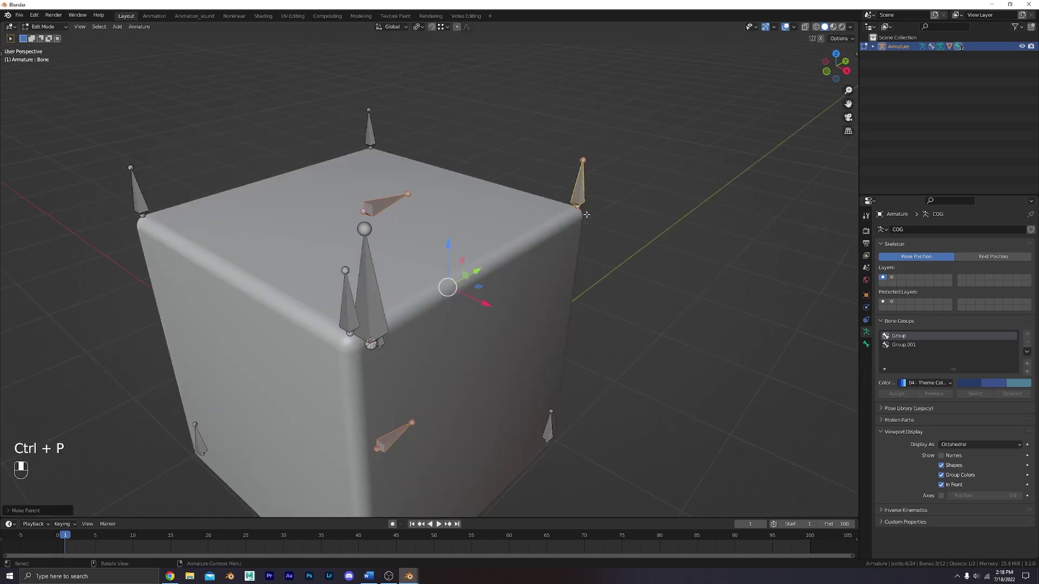
Test-rotate the parented bone in Pose Mode, cancel, and return to Edit Mode
key(Tab)
middle_drag(592, 219, 574, 188)
key(r)
key(r)
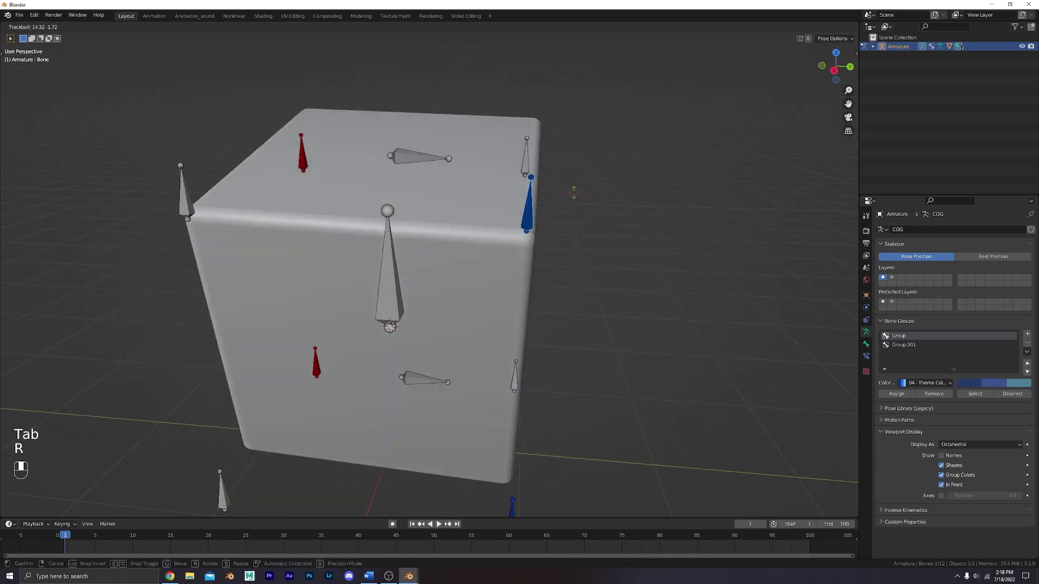
key(Escape)
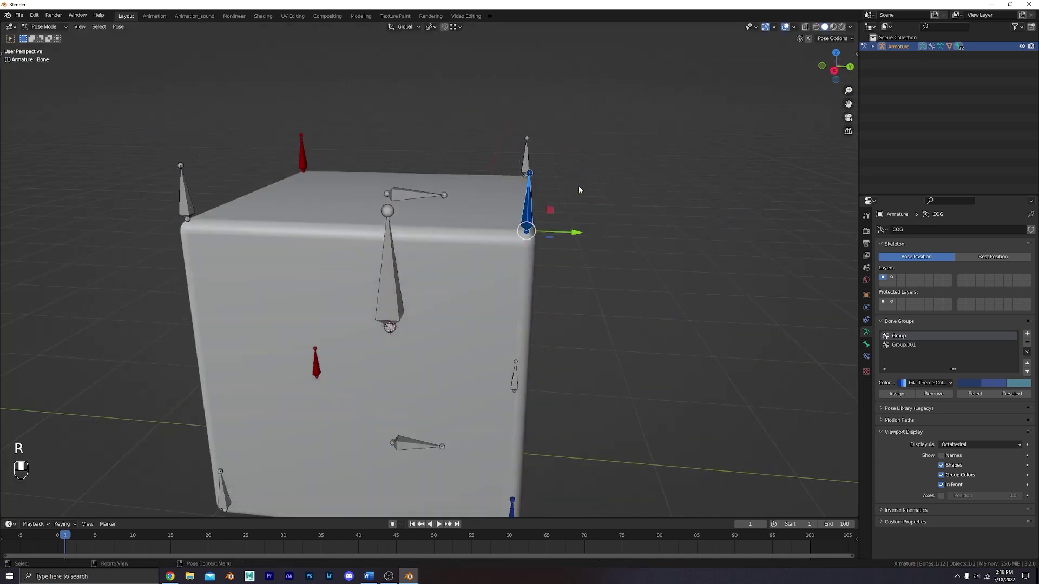
mouse_move(578, 186)
middle_down()
mouse_move(554, 247)
mouse_move(471, 213)
middle_up()
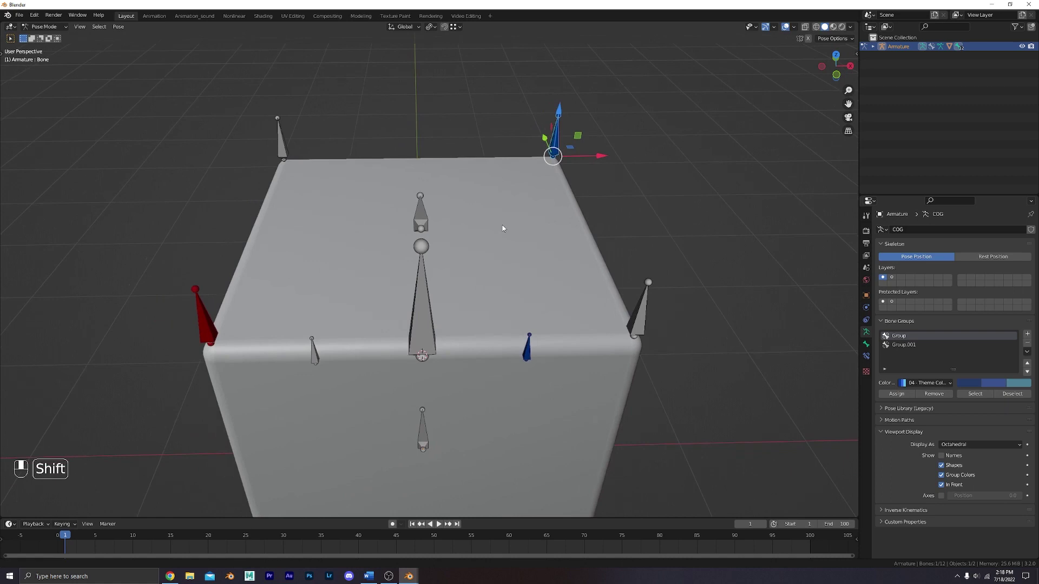
key(Tab)
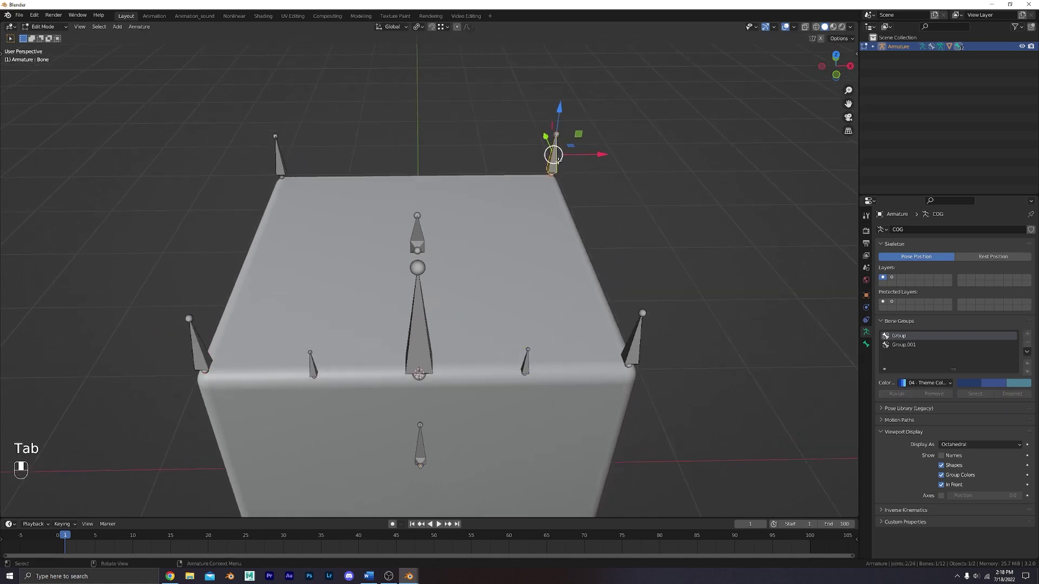
Chain the top-left, right-side and left-side corner bones, each parented with Keep Offset
shift+click(281, 168)
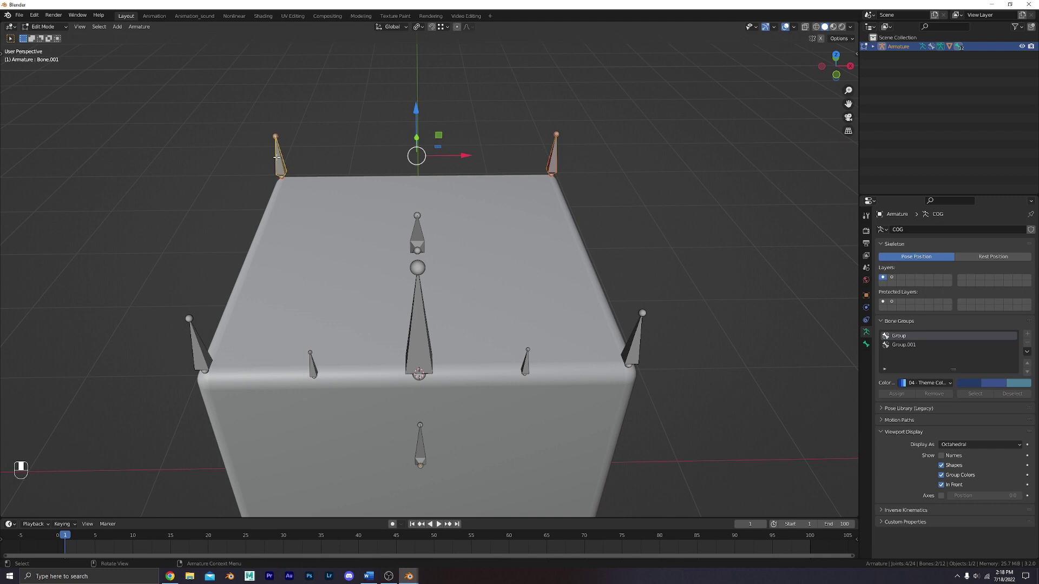
key(ctrl+p)
click(277, 157)
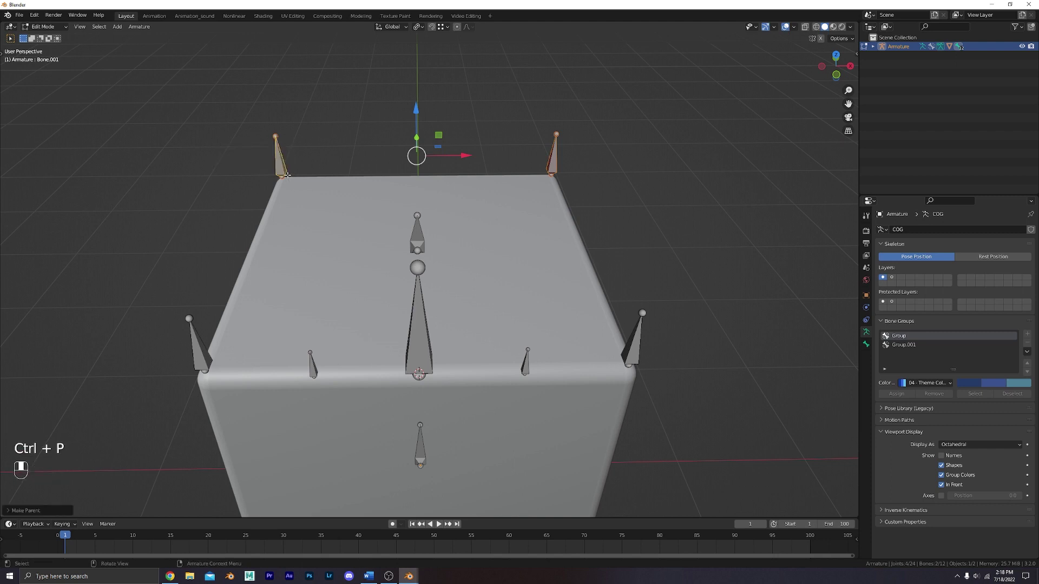
shift+click(630, 357)
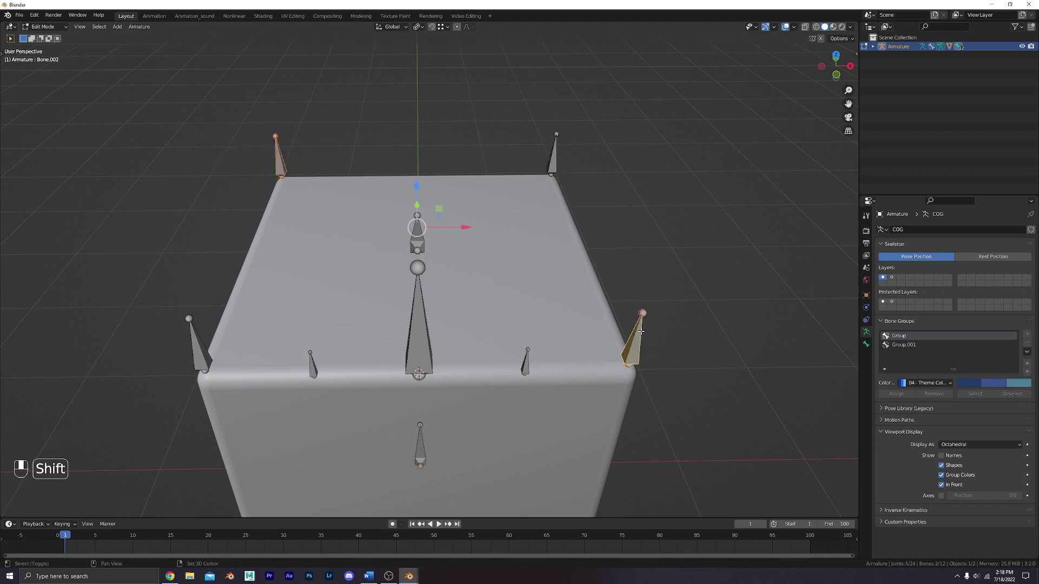
key(ctrl+p)
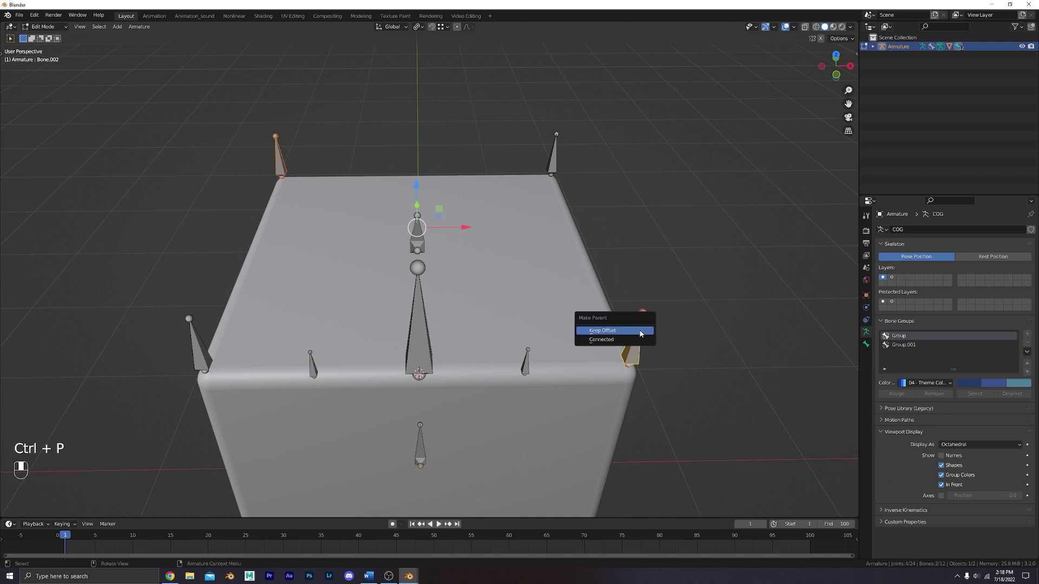
click(640, 331)
shift+click(196, 340)
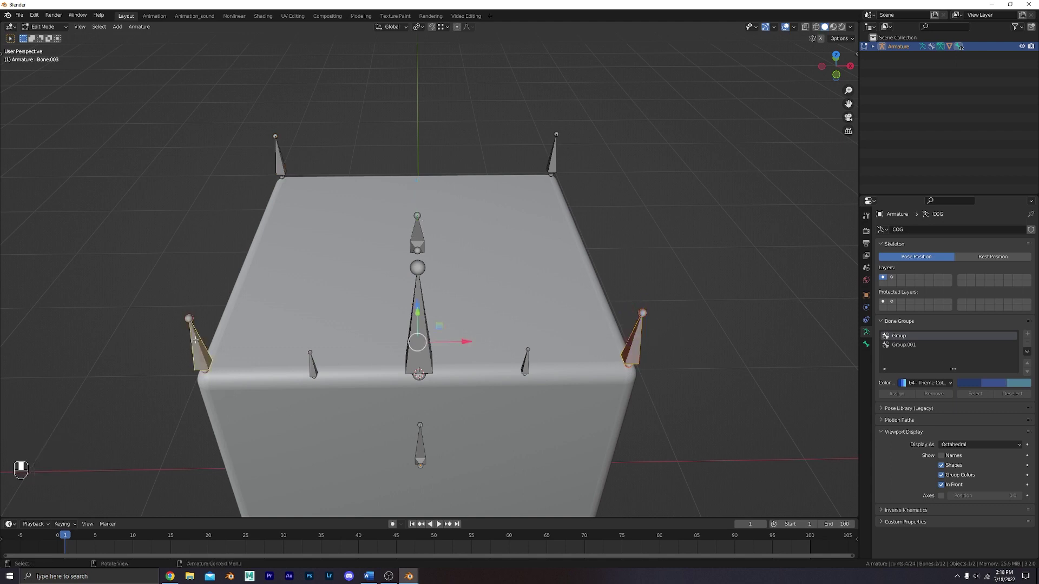
key(ctrl+p)
click(195, 341)
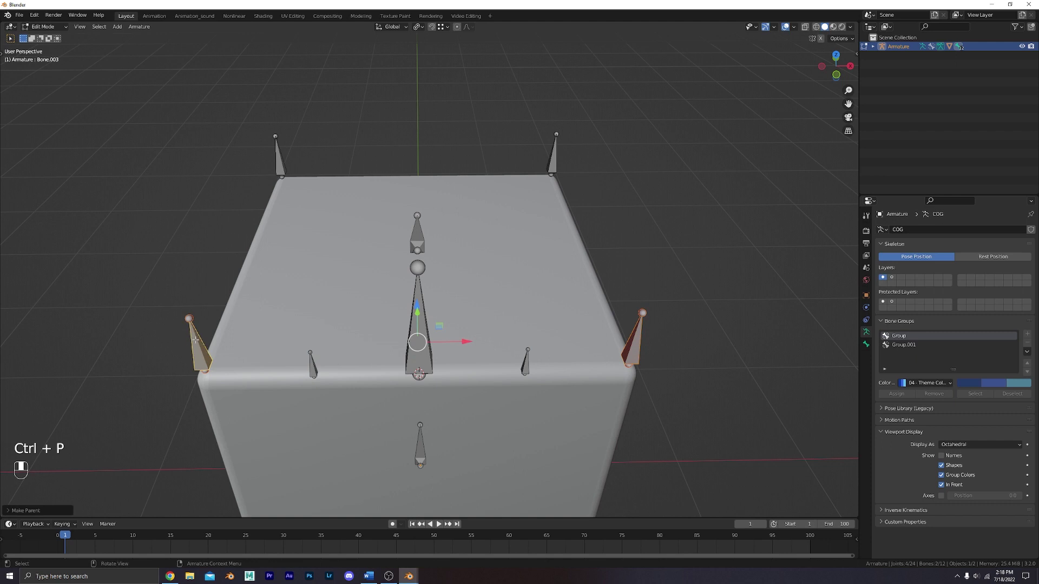
In Pose Mode, test-rotate the red corner bone and the top-right corner bone, cancelling each
key(Tab)
middle_drag(461, 307, 422, 303)
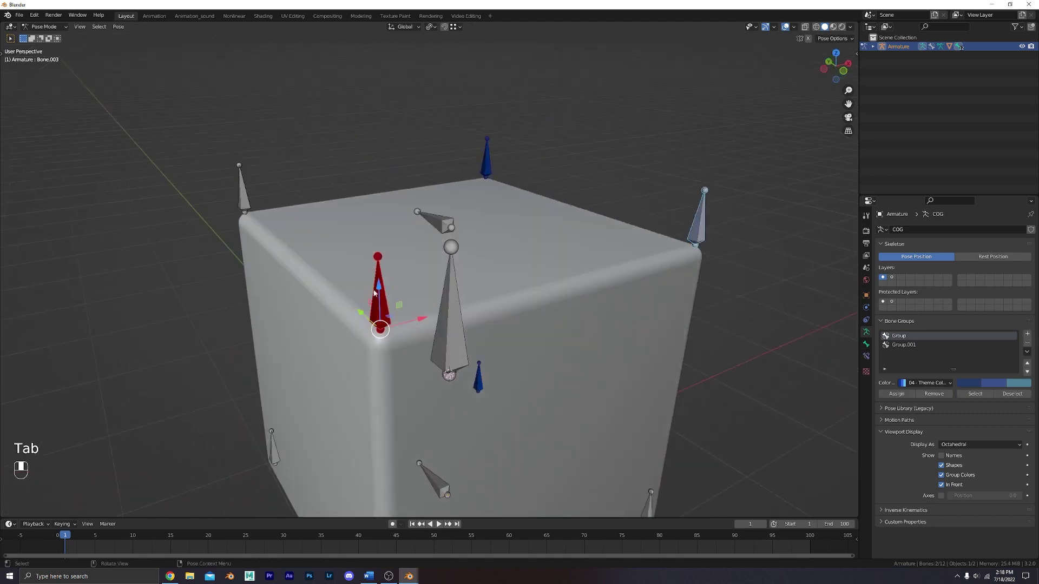
key(r)
key(r)
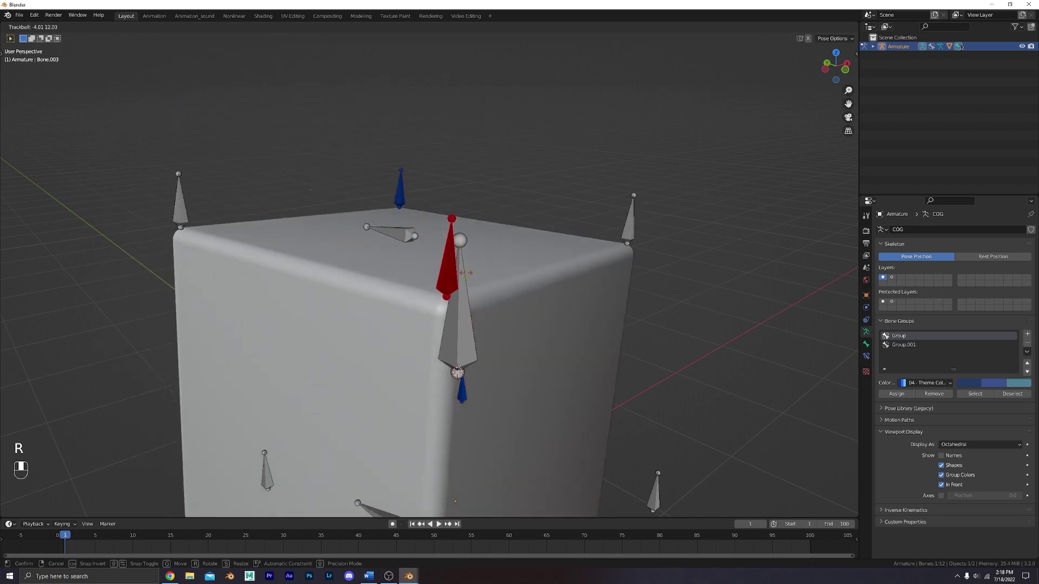
right_click(456, 276)
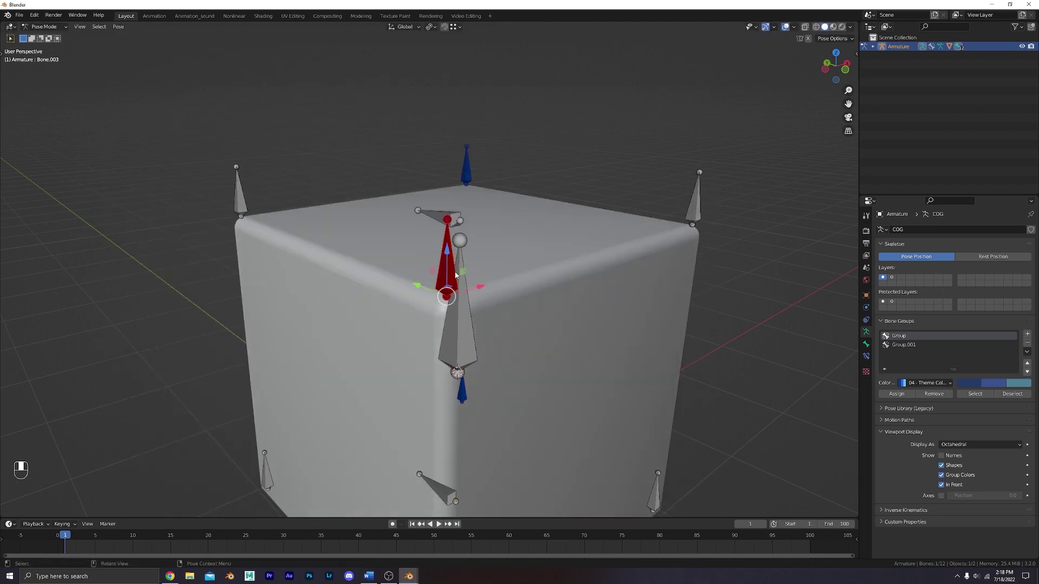
click(697, 202)
key(r)
key(r)
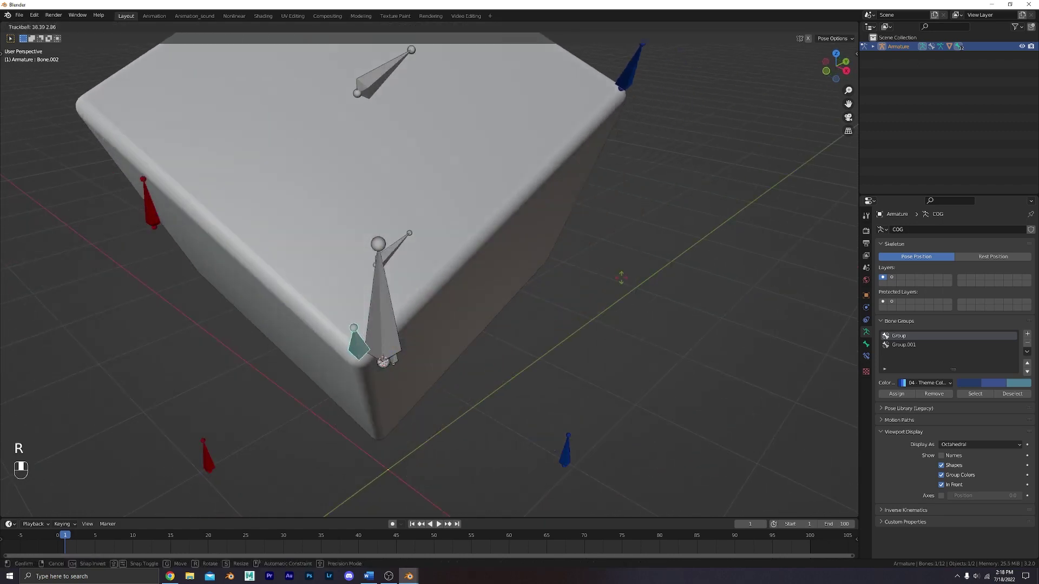
right_click(199, 242)
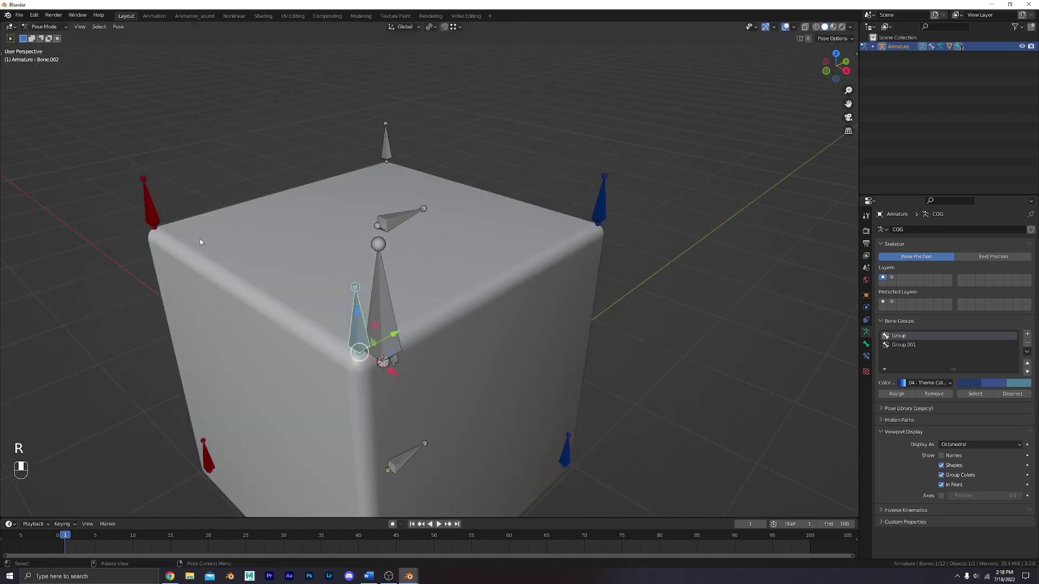
Test-rotate the top corner bone Bone.001, undo the pose, then return to Edit Mode
click(151, 209)
click(380, 155)
key(r)
key(r)
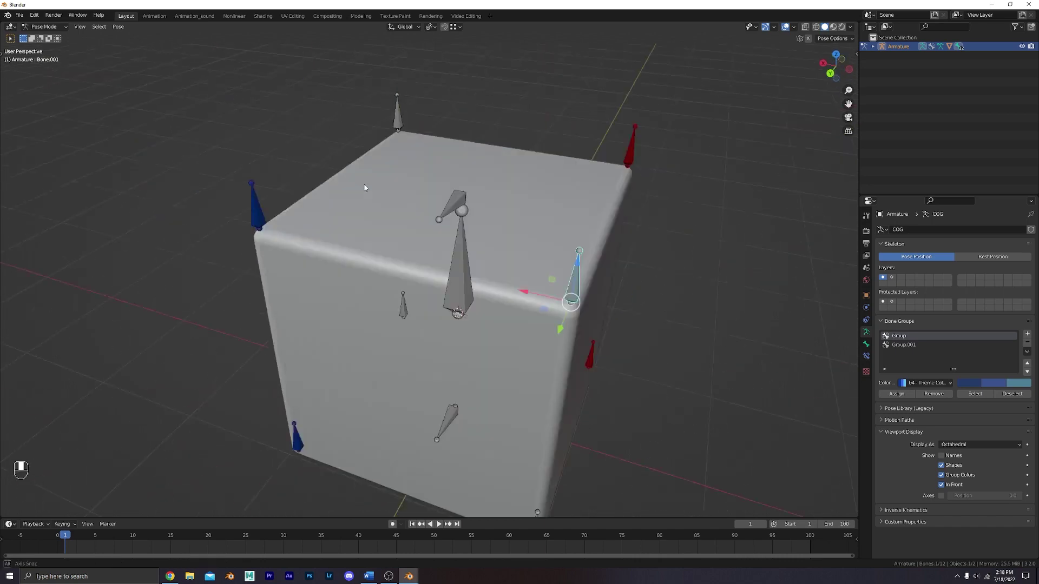
right_click(476, 211)
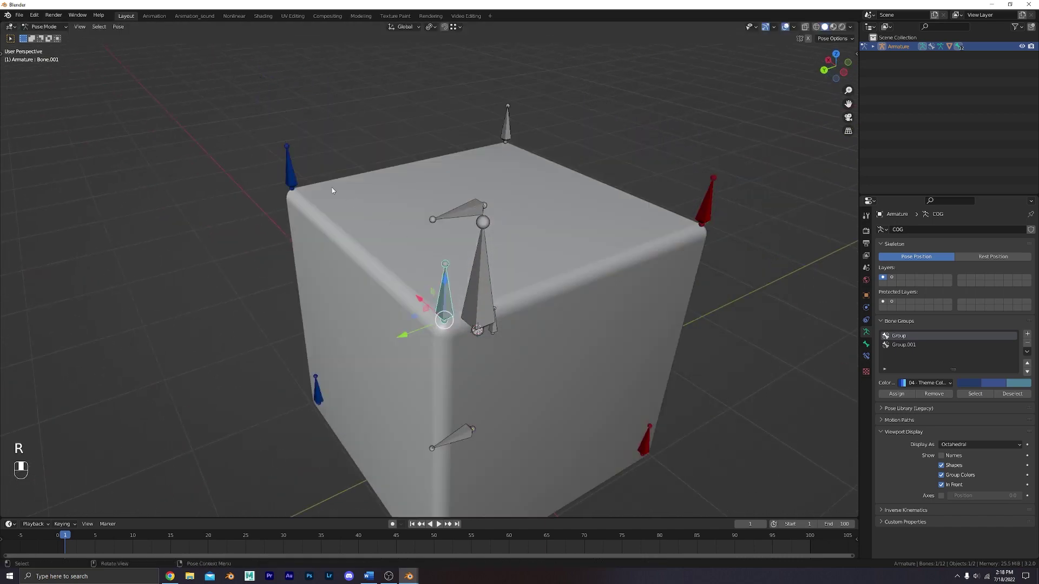
key(ctrl+z)
click(447, 142)
key(r)
key(r)
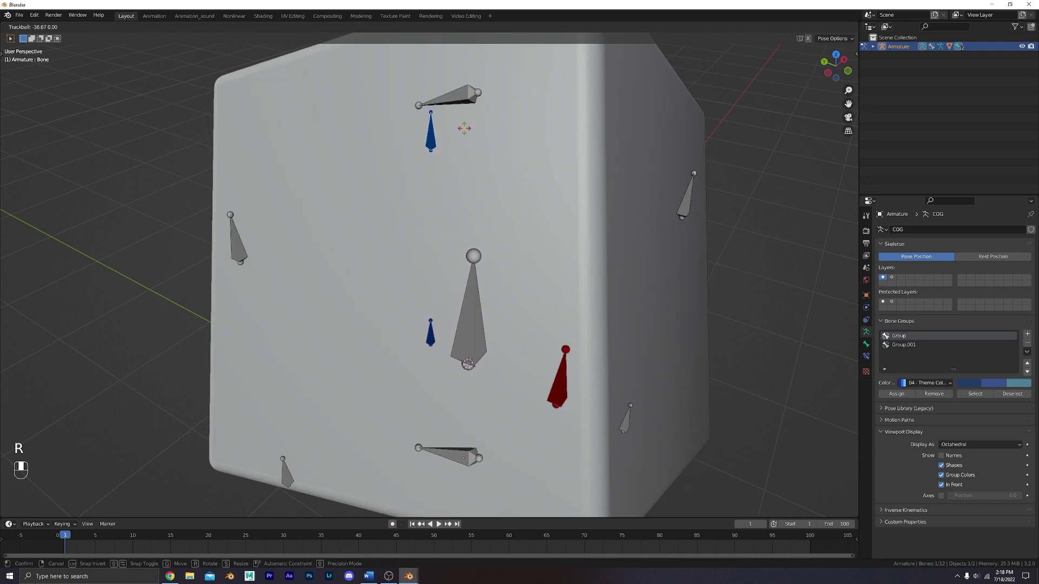
click(476, 303)
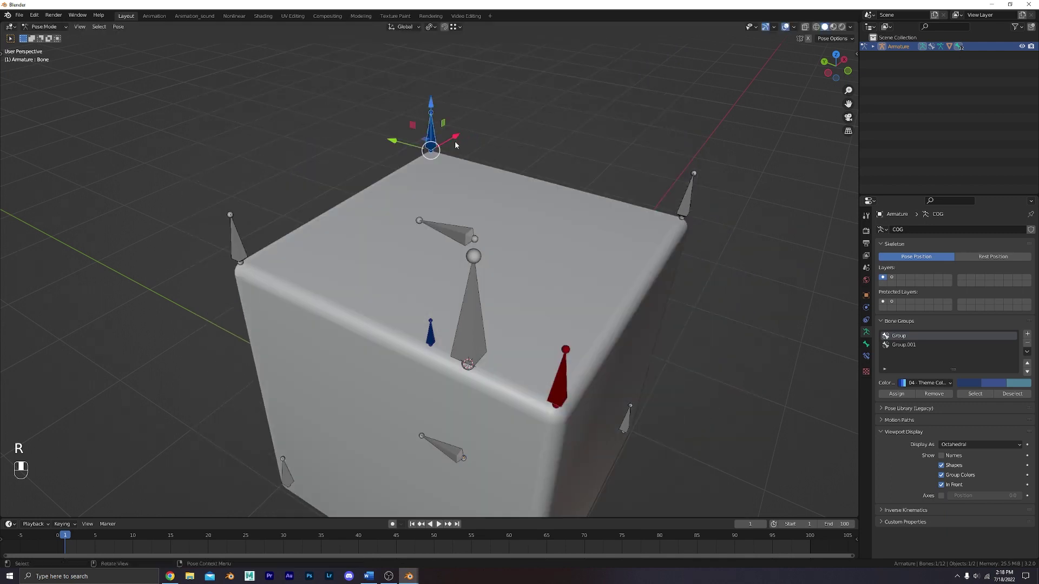
mouse_move(476, 303)
middle_down()
mouse_move(487, 309)
mouse_move(426, 319)
middle_up()
key(Tab)
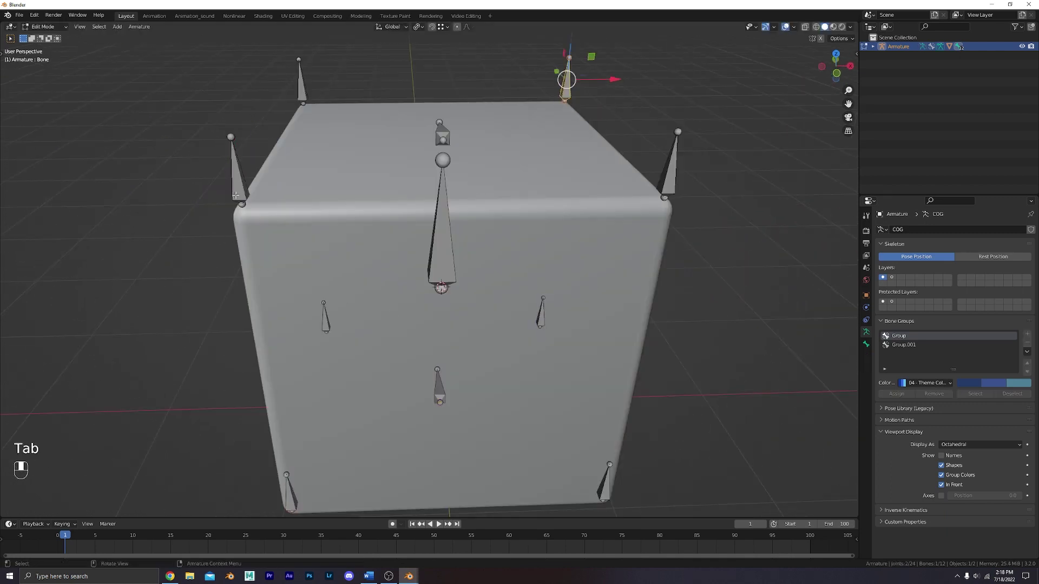
Parent the top-left corner bone to the small side bone with Keep Offset
click(235, 162)
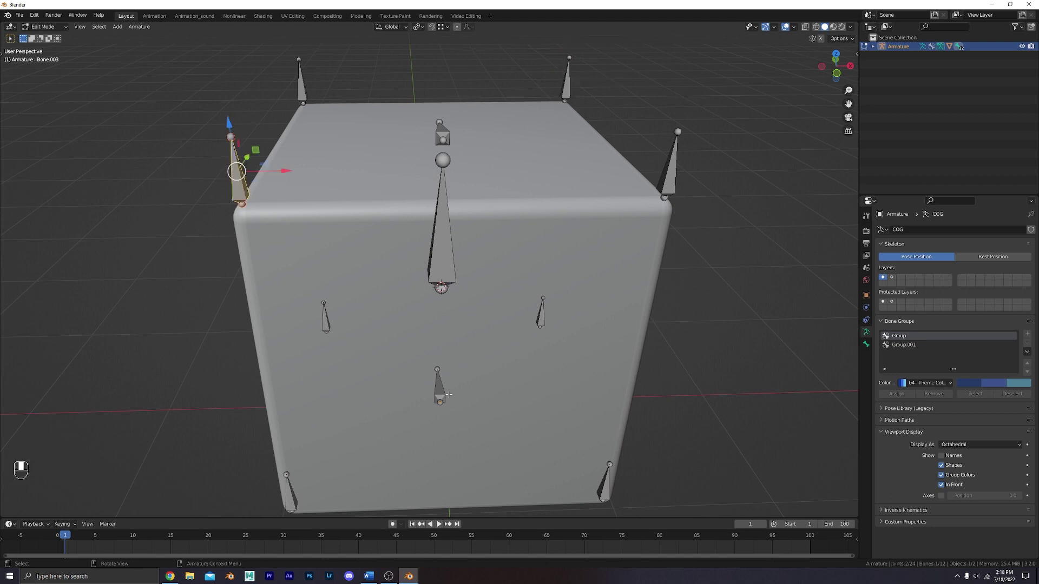
shift+click(542, 315)
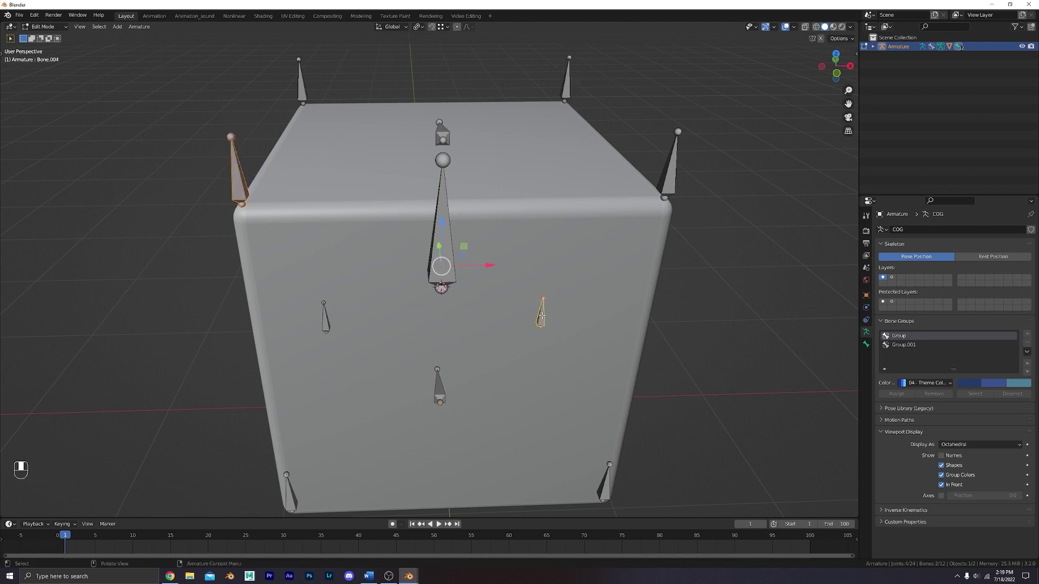
key(Tab)
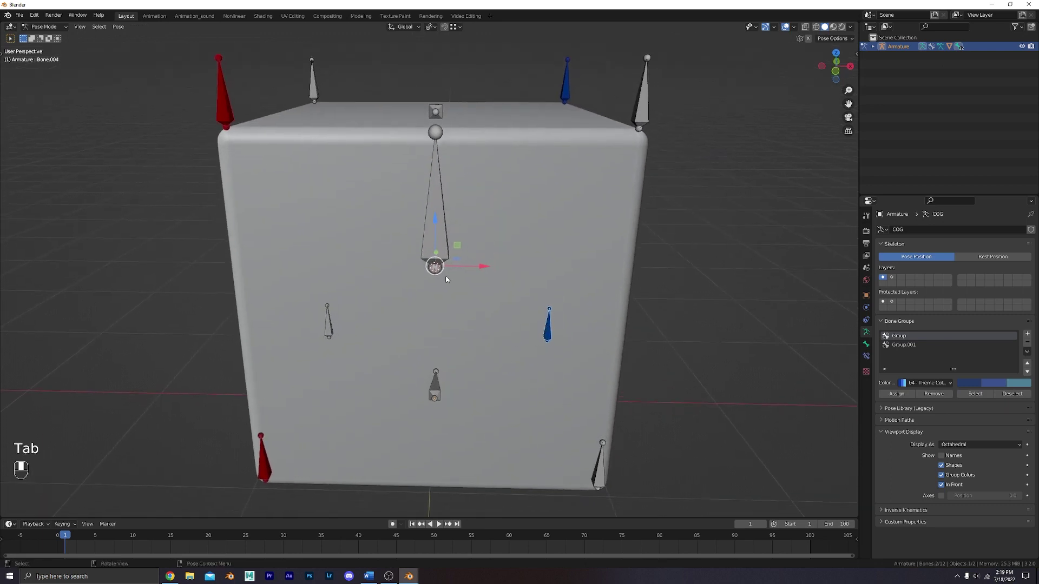
middle_drag(230, 110, 211, 174)
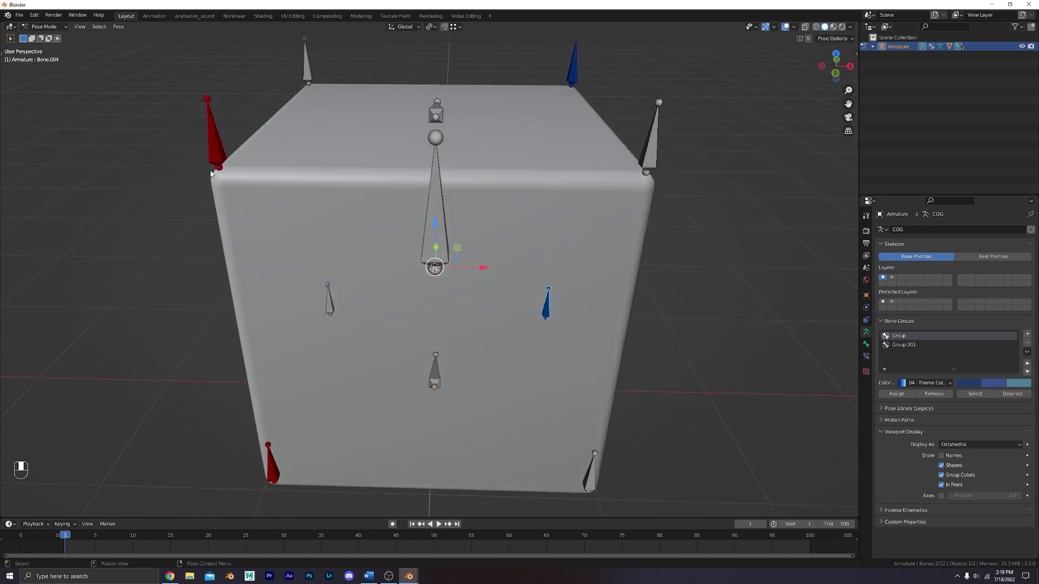
middle_drag(573, 328, 544, 315)
key(Tab)
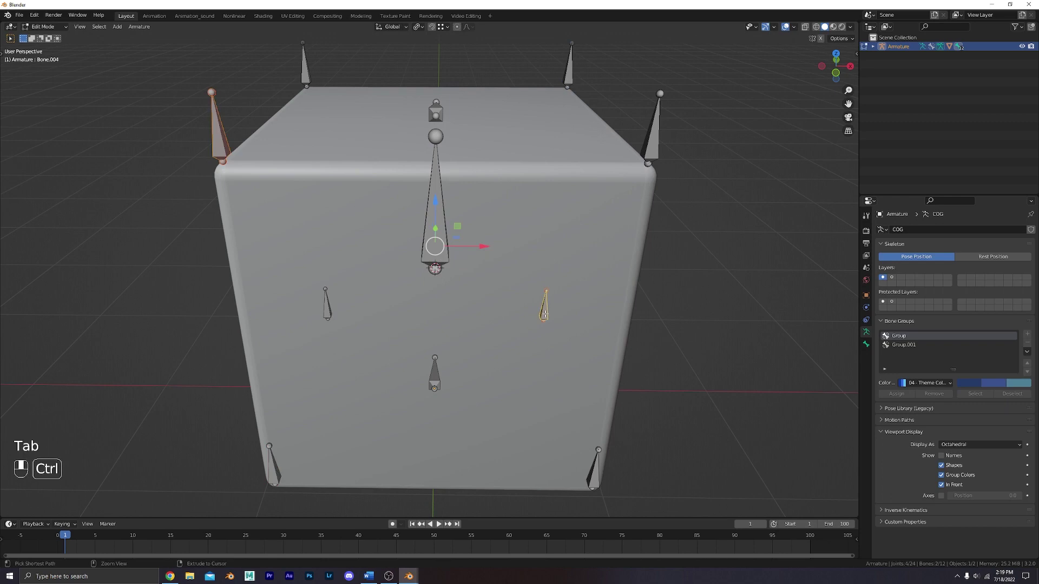
key(ctrl+p)
click(544, 313)
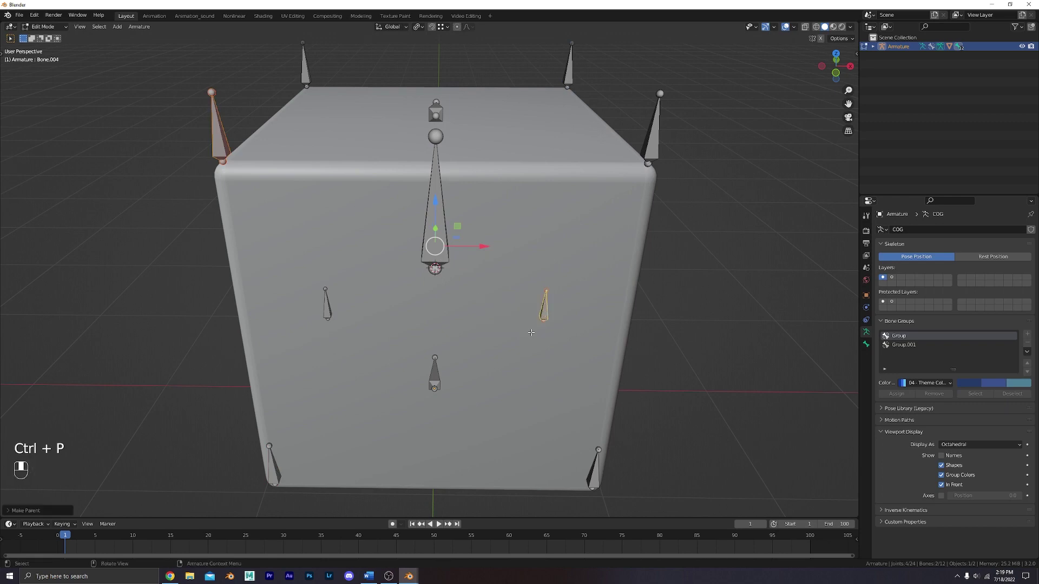
shift+middle_drag(526, 342, 538, 321)
Parent the next child bone to its side parent bone, keeping the offset
click(543, 308)
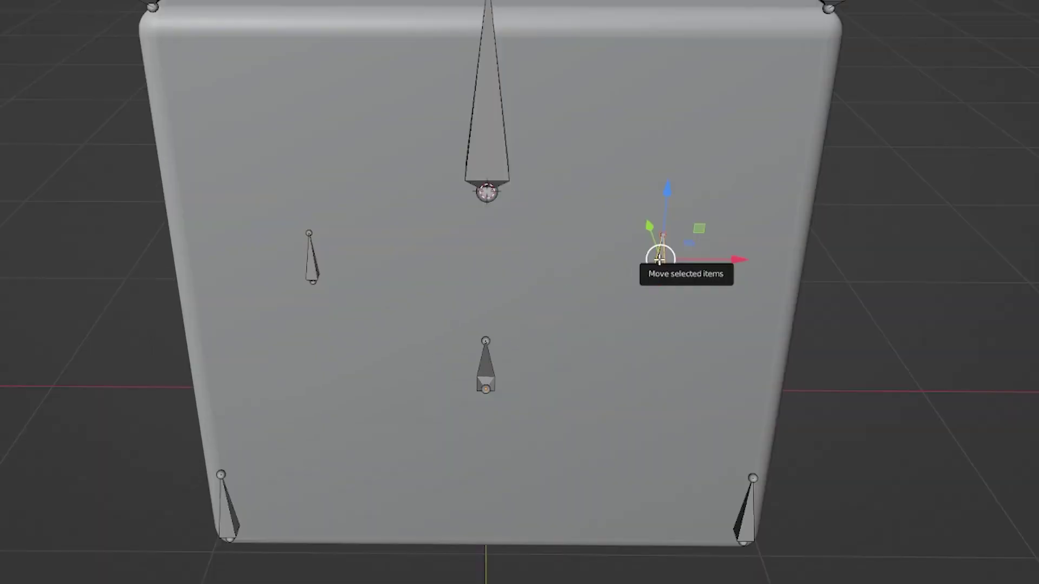
shift+click(327, 307)
shift+click(600, 463)
key(ctrl+p)
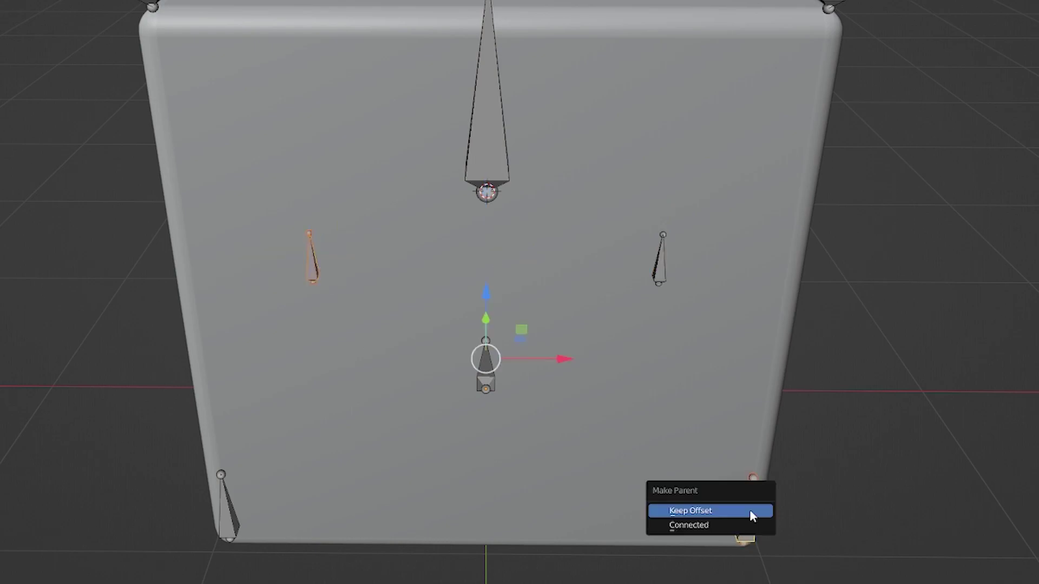
shift+click(273, 463)
key(ctrl+p)
click(227, 498)
Test-rotate corner bones in Pose Mode to tumble the cube, cancel, and return to Edit Mode
key(Tab)
key(r)
key(r)
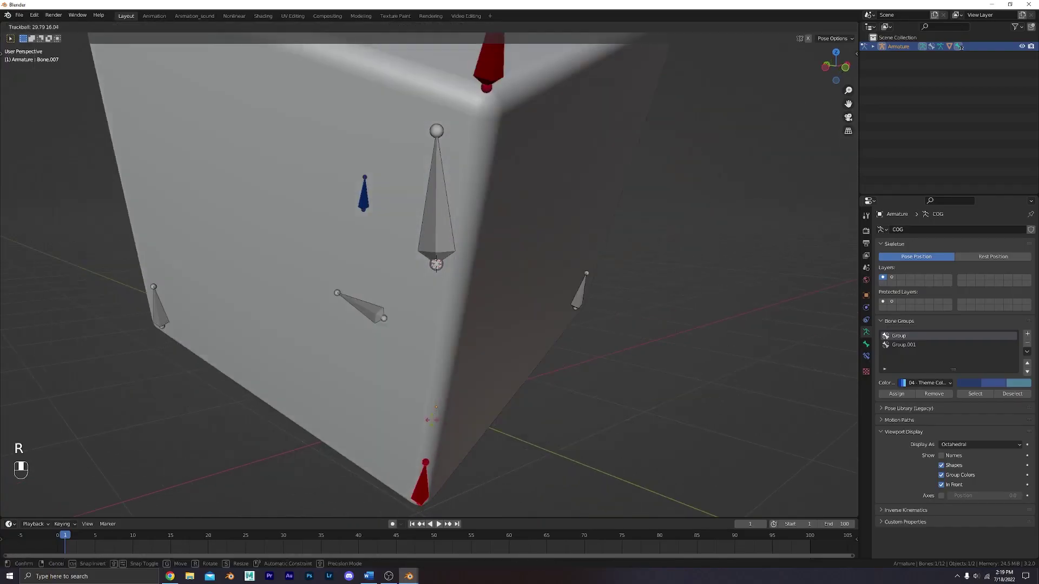
click(529, 401)
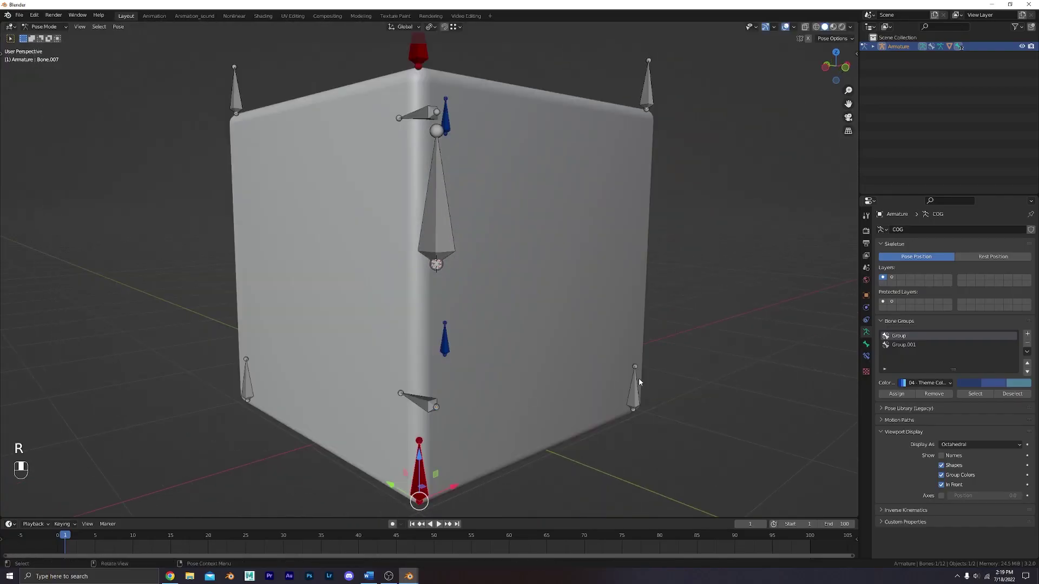
key(r)
key(r)
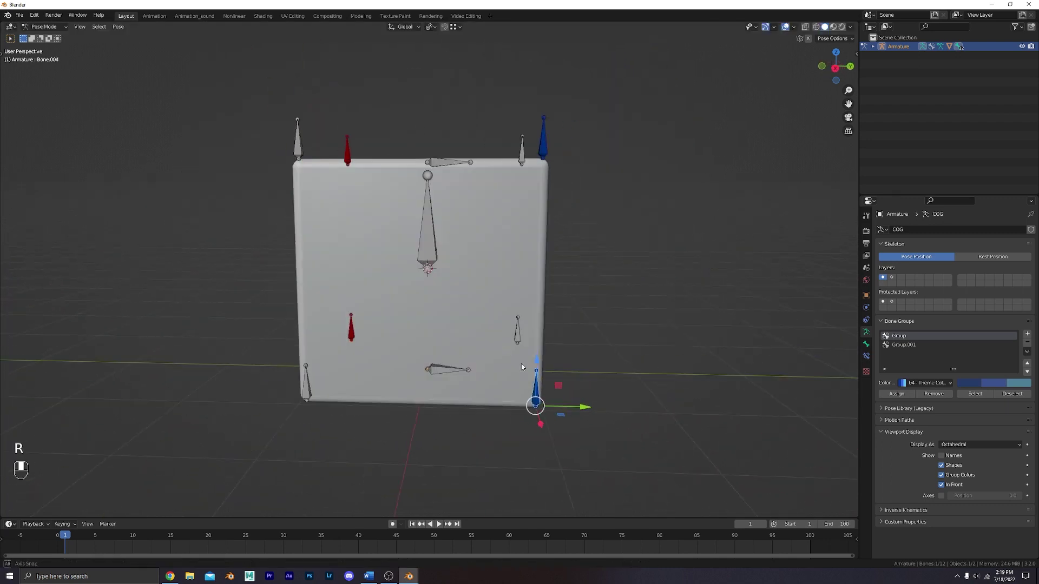
right_click(543, 369)
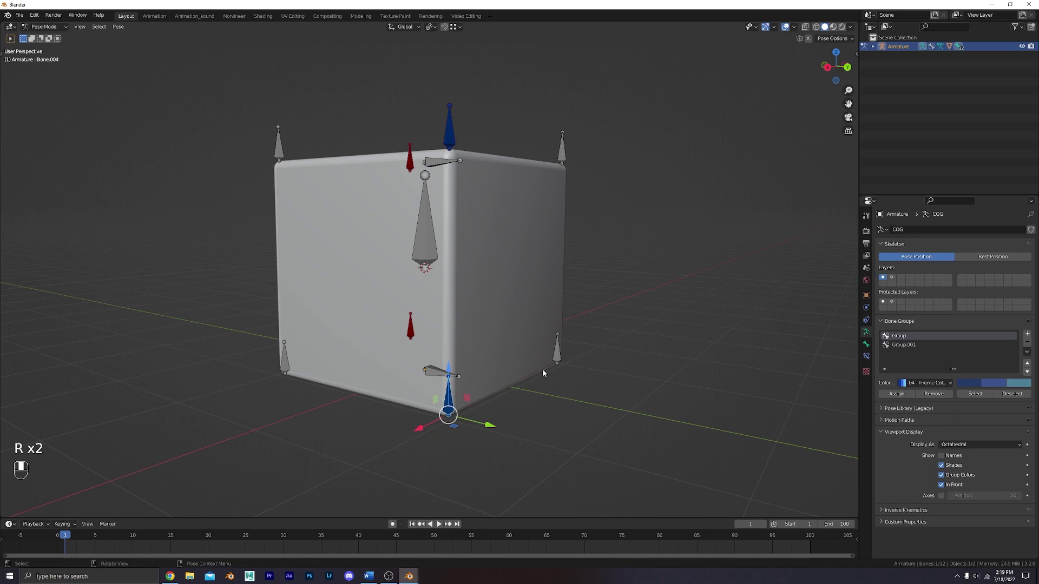
click(557, 352)
middle_drag(594, 368, 541, 379)
key(r)
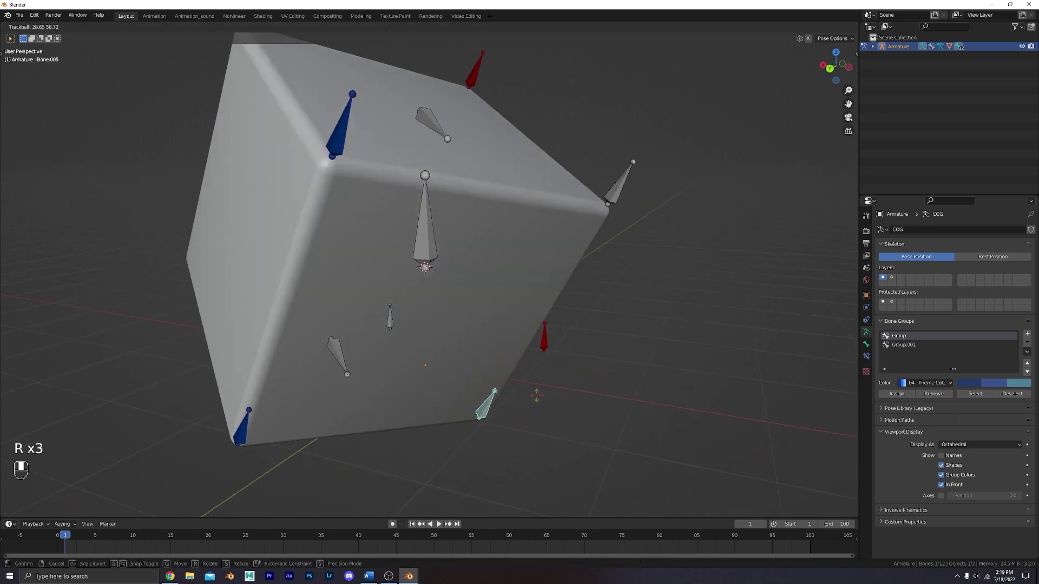
right_click(486, 396)
mouse_move(486, 396)
middle_down()
mouse_move(405, 338)
mouse_move(443, 333)
mouse_move(349, 346)
middle_up()
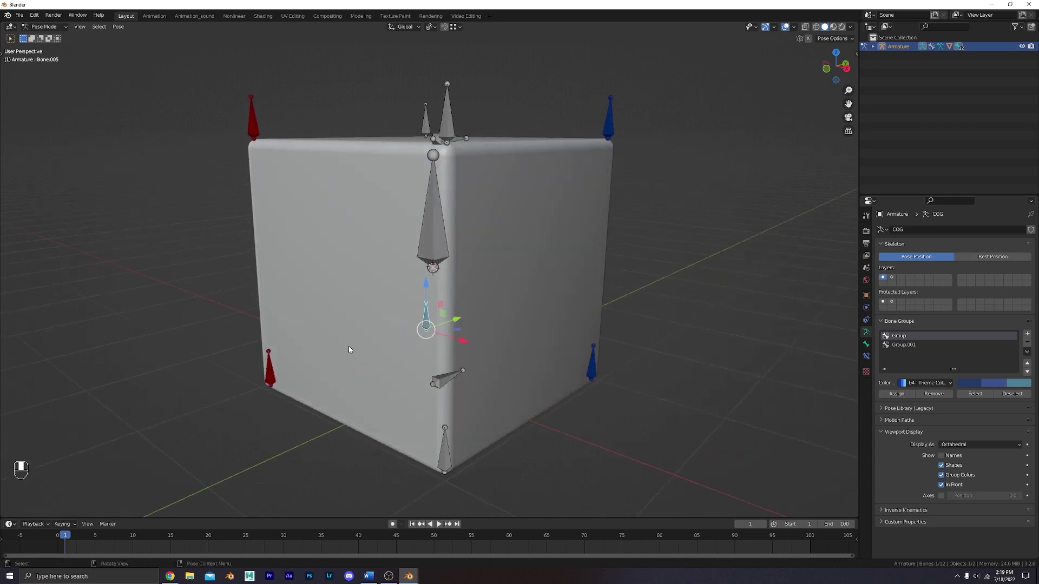
key(Tab)
Parent the small side bone to the large central bone with Keep Offset
middle_drag(297, 375, 255, 374)
click(280, 359)
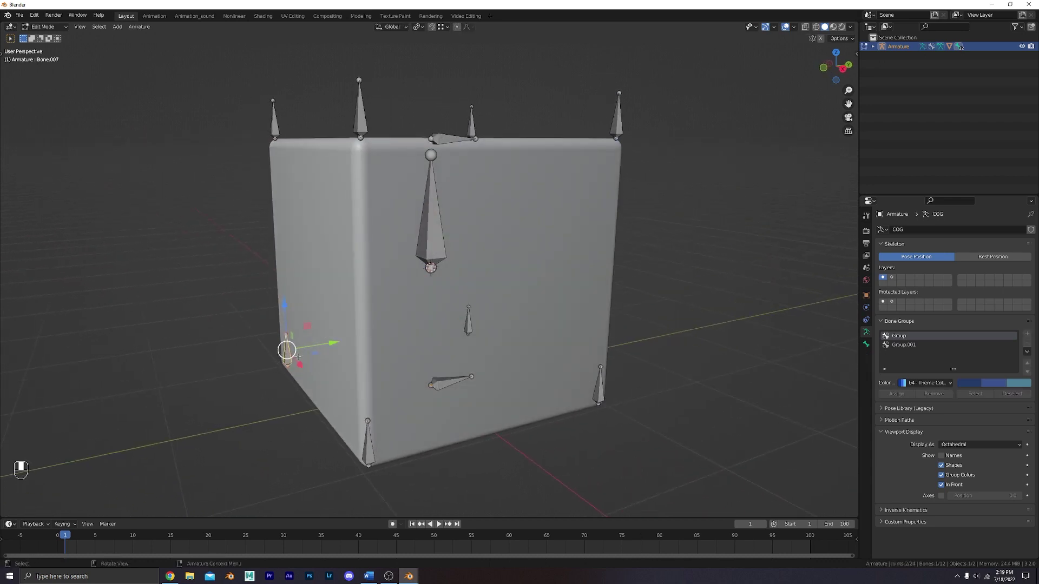
shift+click(430, 230)
key(ctrl+p)
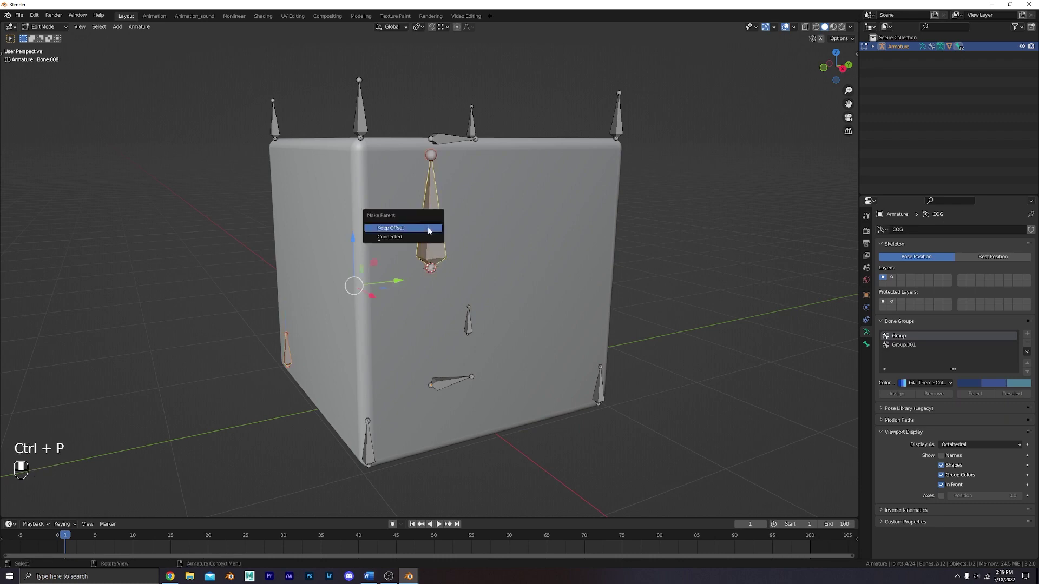
click(428, 229)
key(Tab)
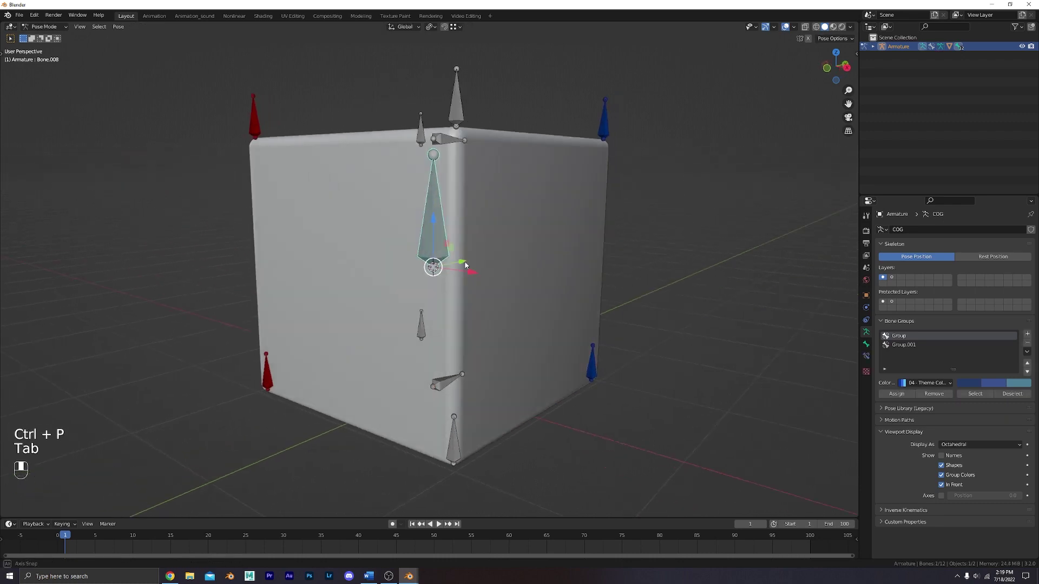
Test the rig by scaling, moving and rotating the central bone, cancelling each change
key(s)
key(r)
key(r)
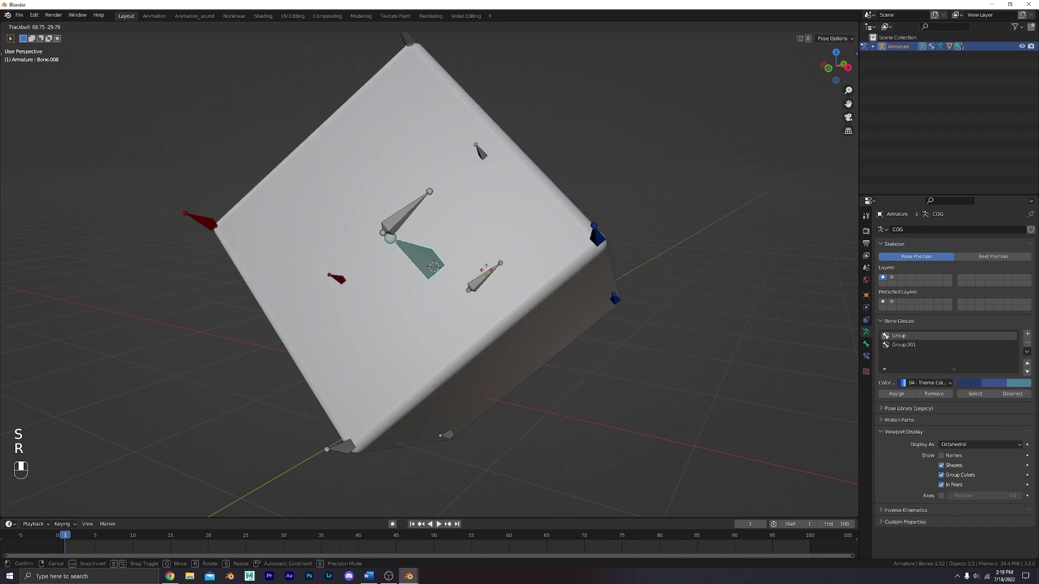
right_click(513, 281)
key(g)
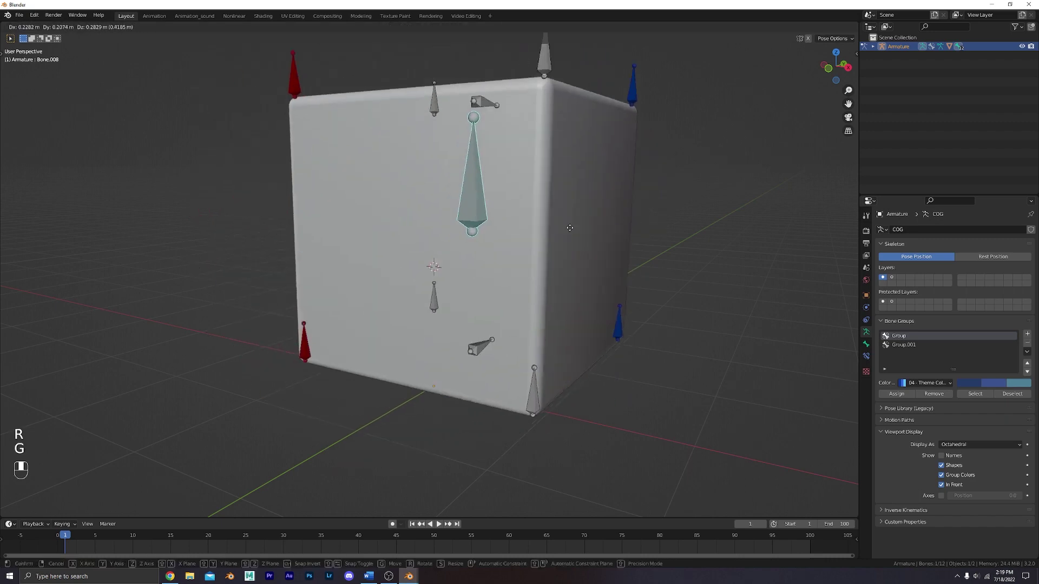
key(r)
key(r)
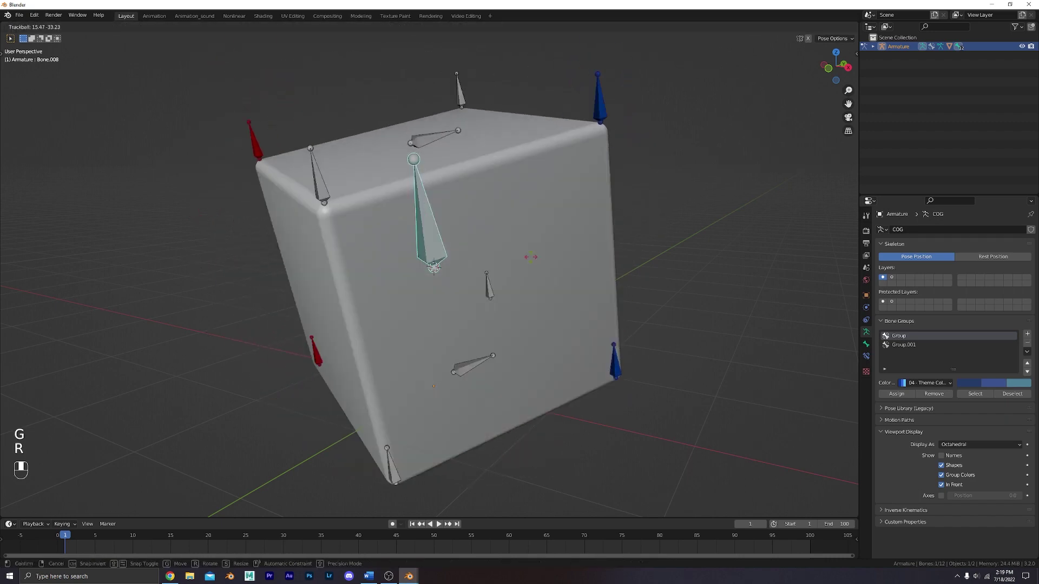
right_click(530, 239)
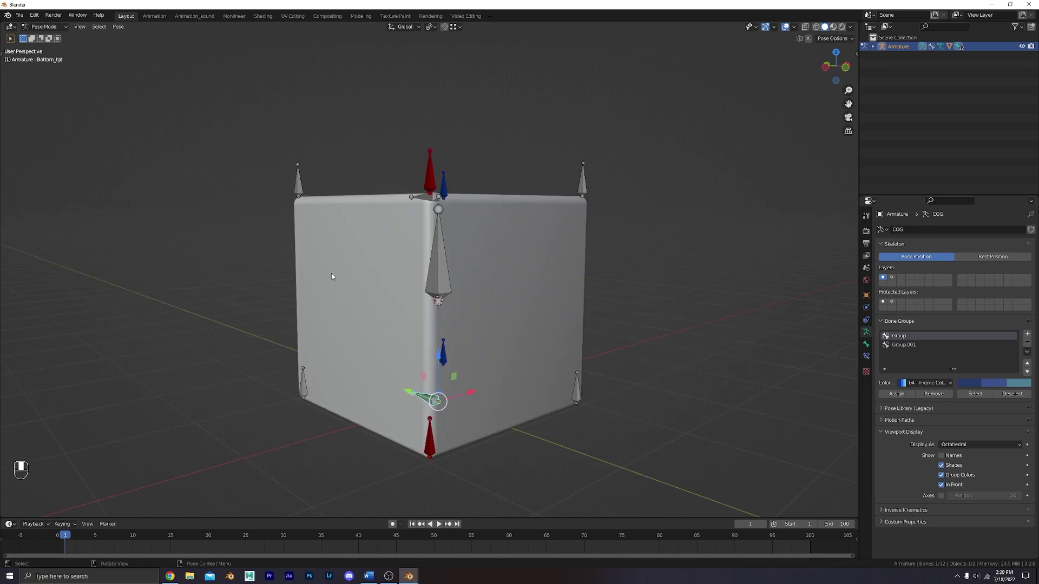
Move and scale the central bone to check the cube follows, then select the top corner bones
click(438, 249)
key(g)
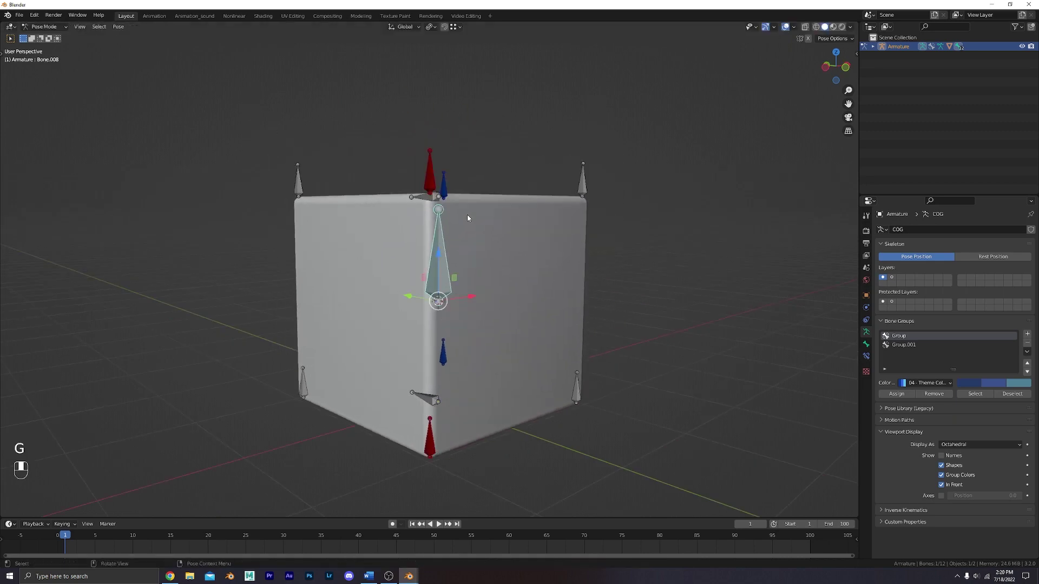
key(s)
click(632, 168)
click(583, 183)
click(437, 174)
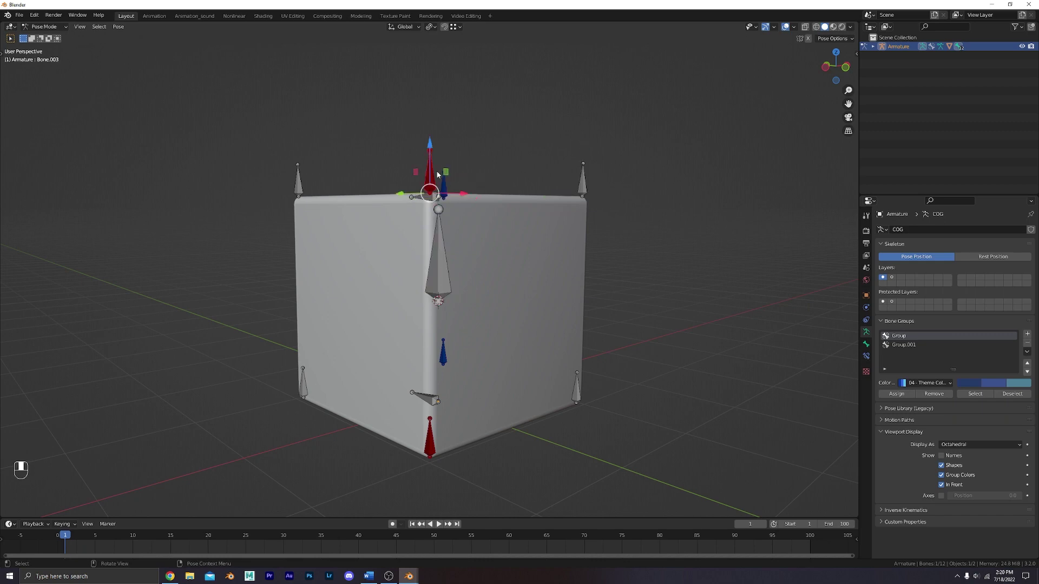
Play and stop the cube rolling animation from the front view
middle_drag(598, 258, 545, 262)
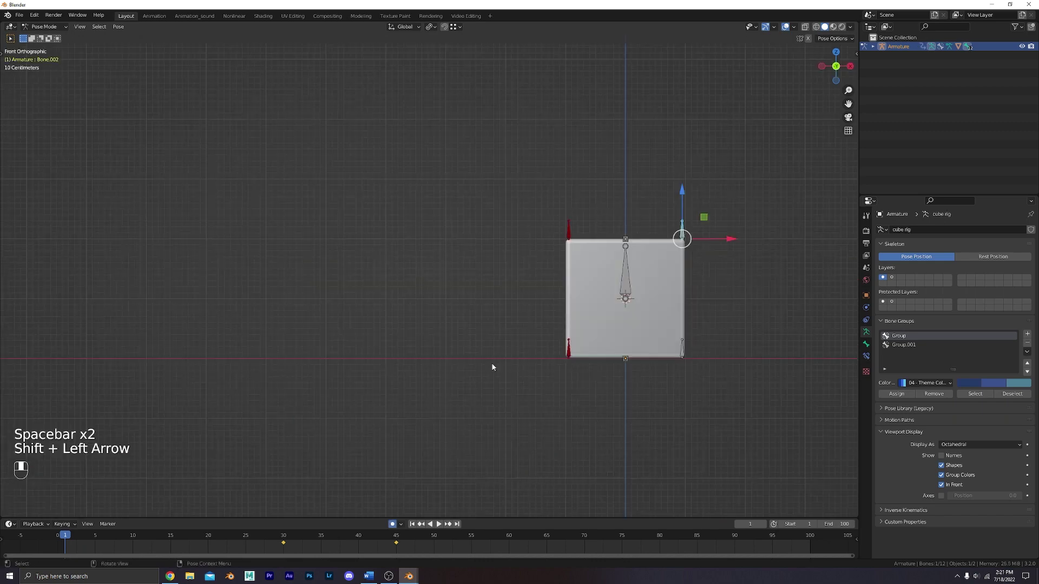
key(space)
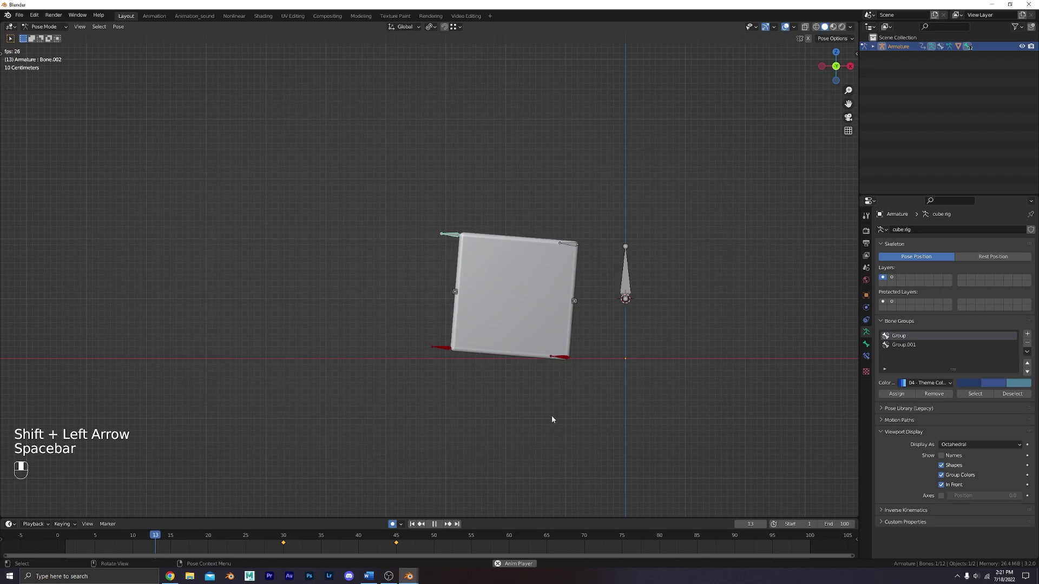
key(space)
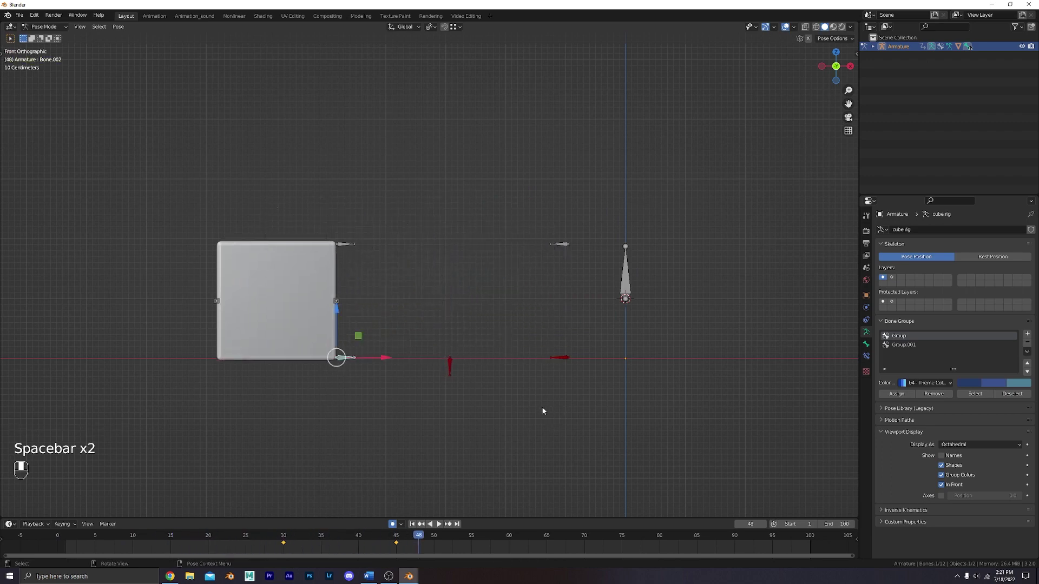
Replay the rolling animation from a zoomed perspective angle
mouse_move(542, 411)
middle_down()
mouse_move(475, 411)
mouse_move(675, 363)
middle_up()
alt+scroll(476, 409, down, 2)
key(space)
key(space)
key(space)
key(space)
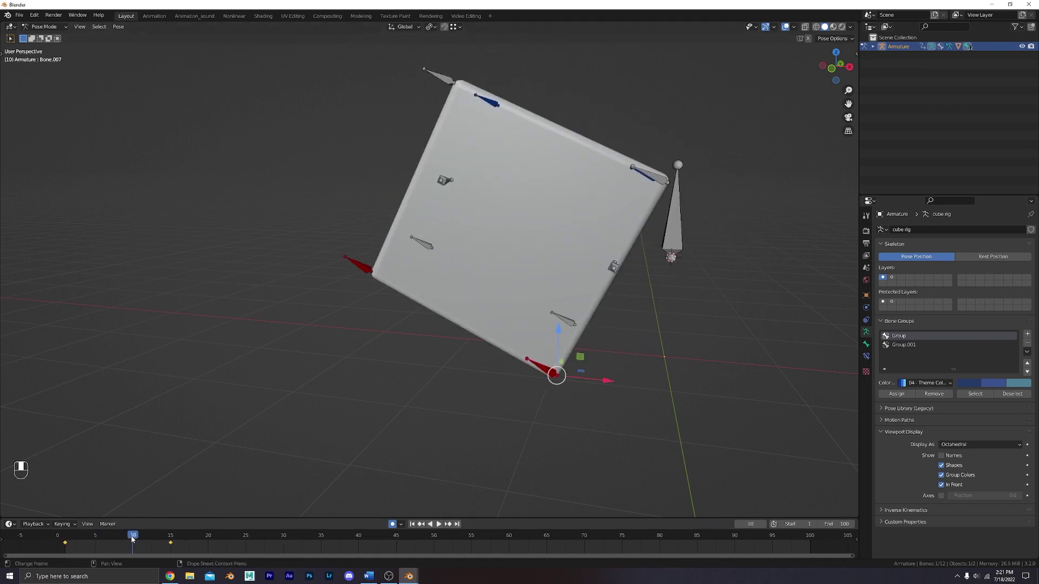
key(space)
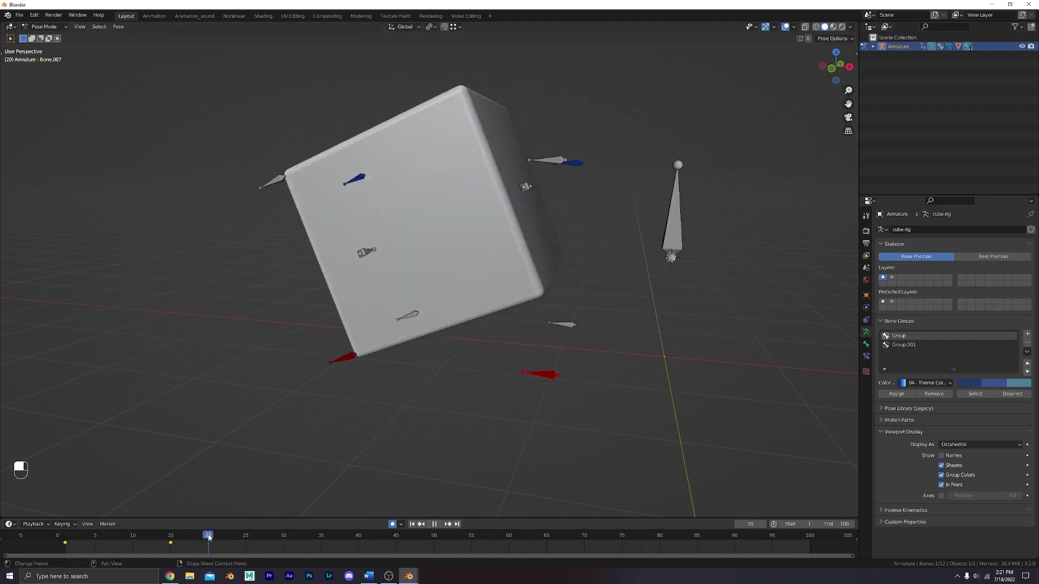